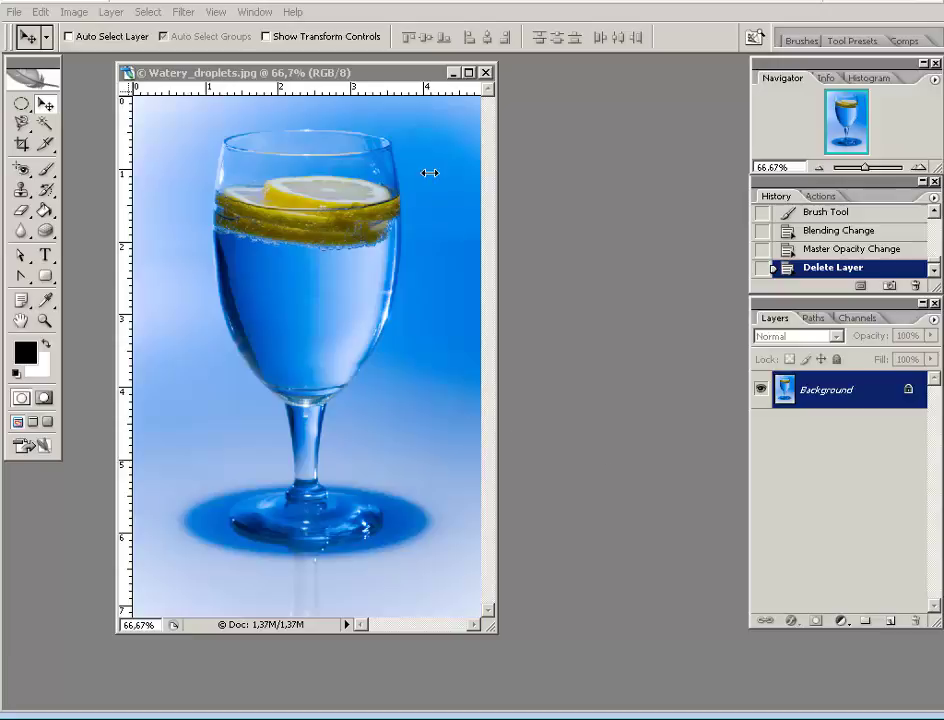
Step: Shift the document window left and add an empty Layer 1 above the Background
click(377, 73)
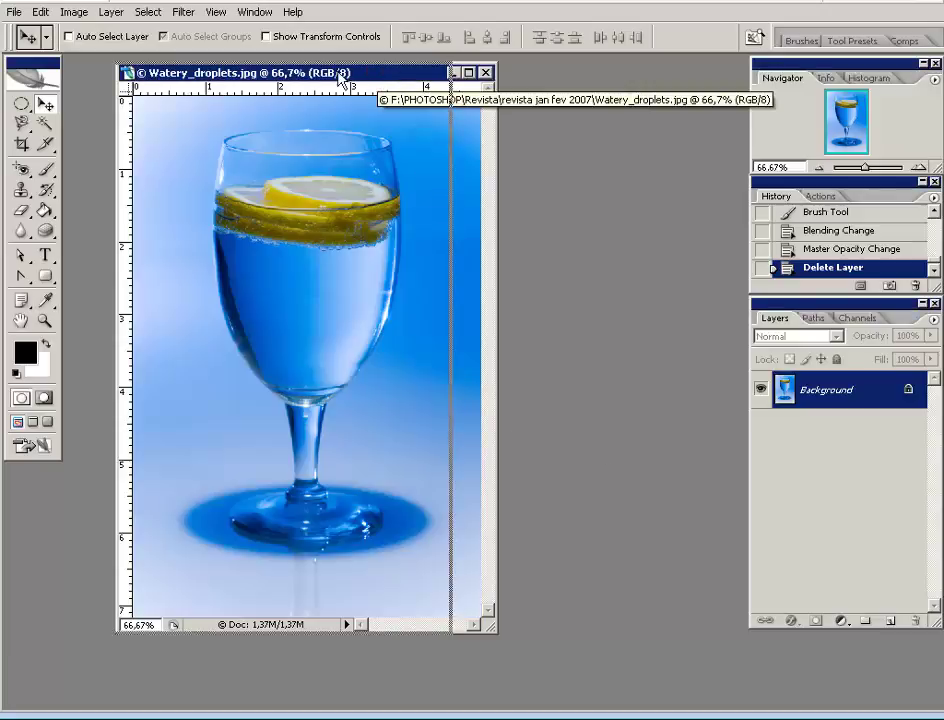
drag(377, 73, 349, 76)
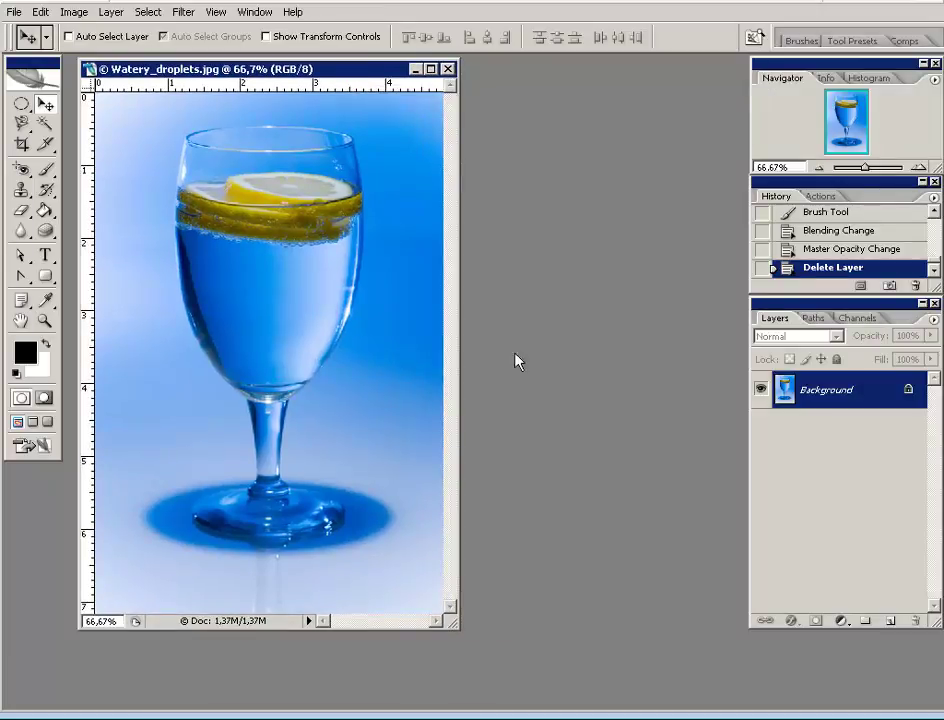
click(891, 622)
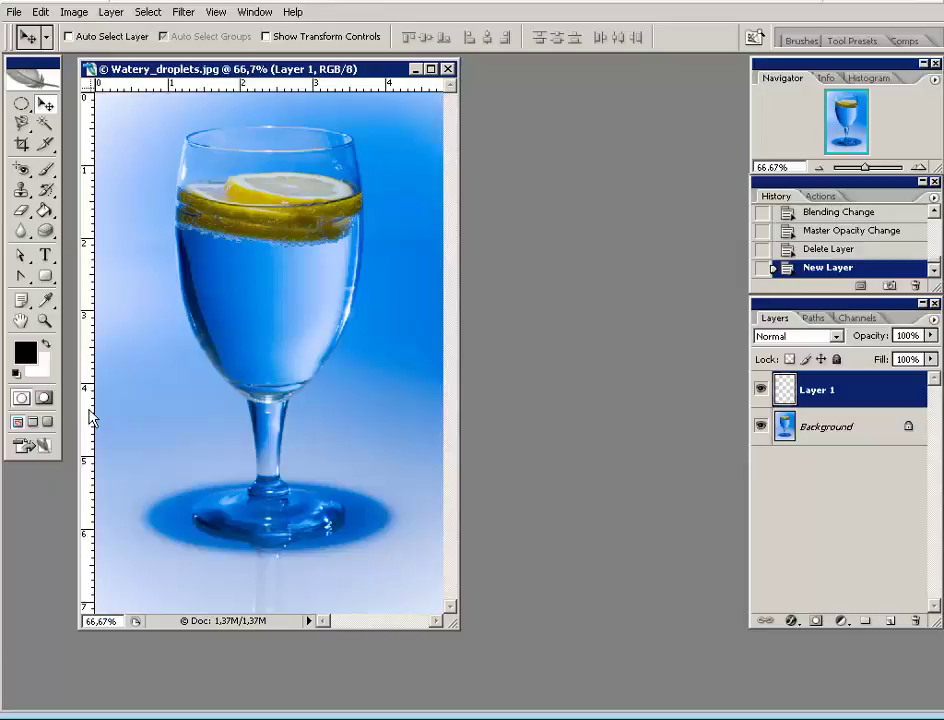
Step: Fill Layer 1 with white and rename it 'gotas'
key(ctrl+Delete)
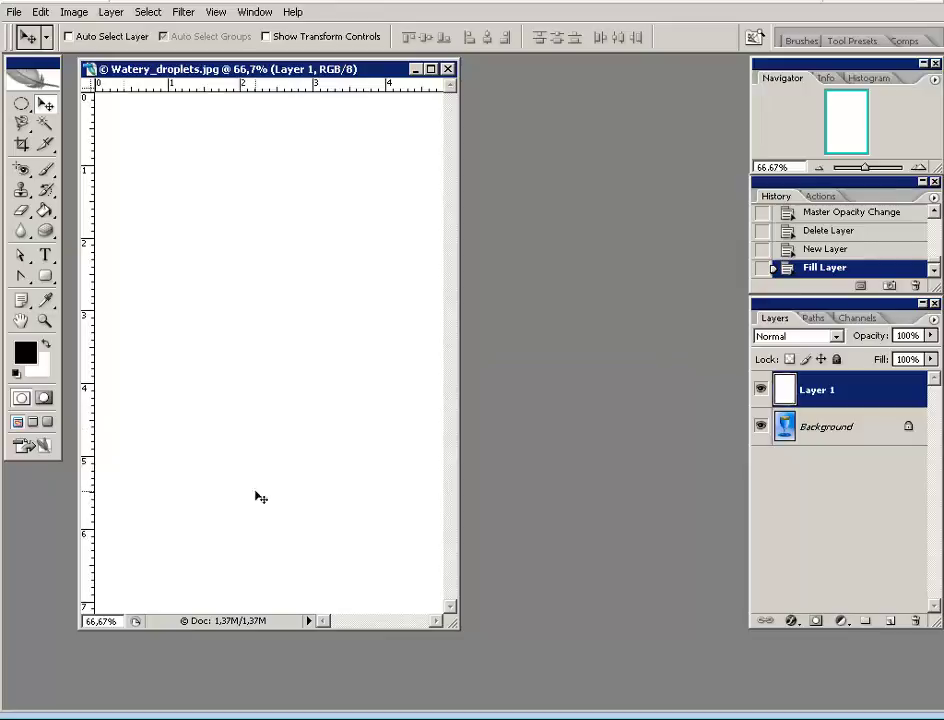
double_click(815, 390)
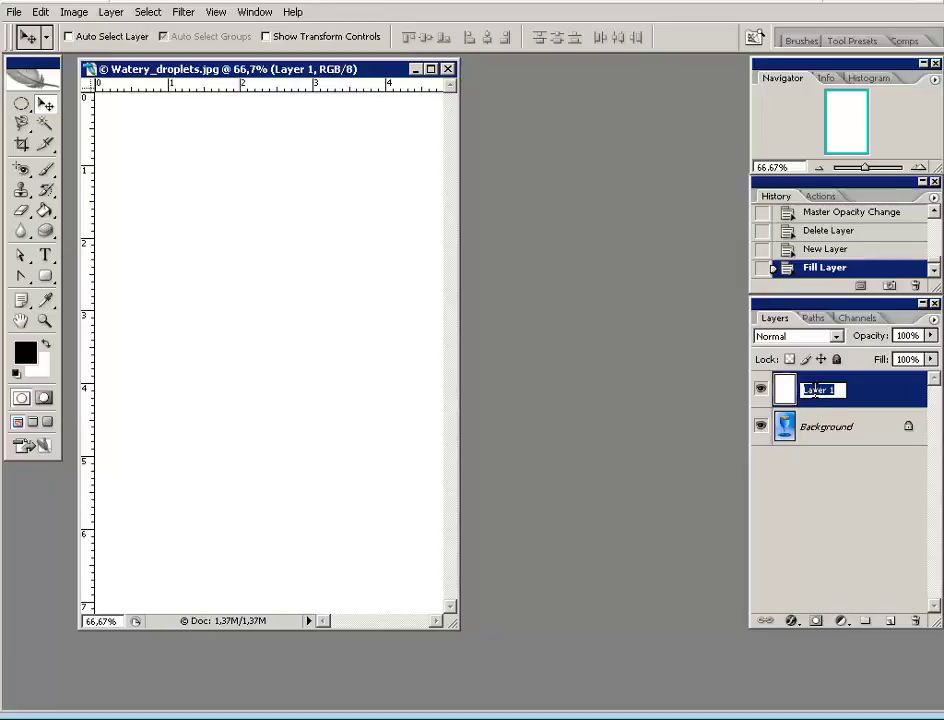
text(gota)
text(s)
key(Return)
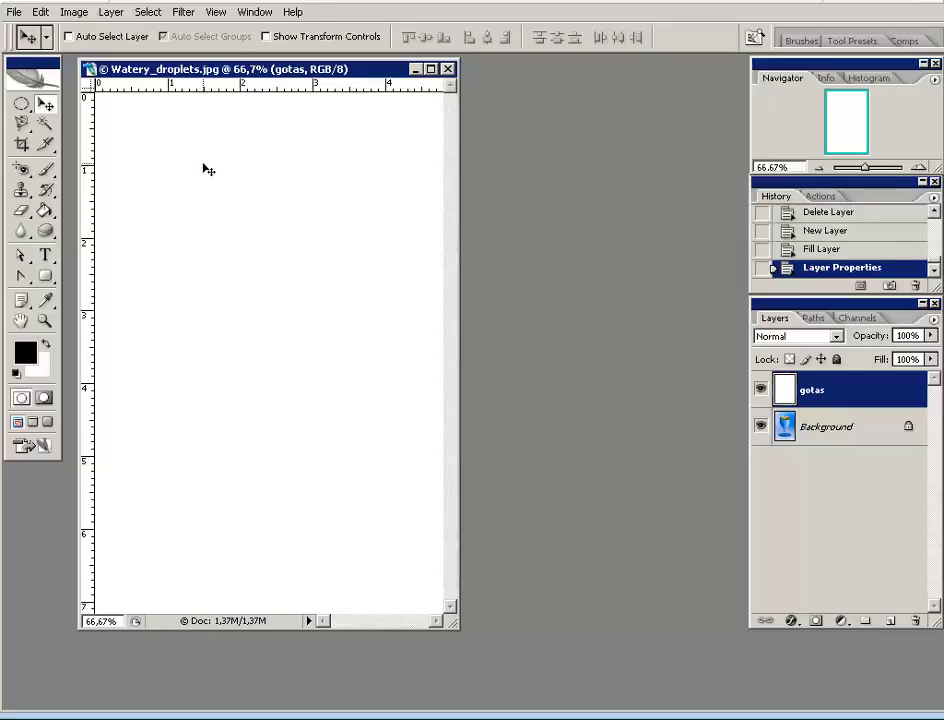
Step: Apply a randomized Fibers filter (Variance 16, Strength 4) to the gotas layer
click(183, 12)
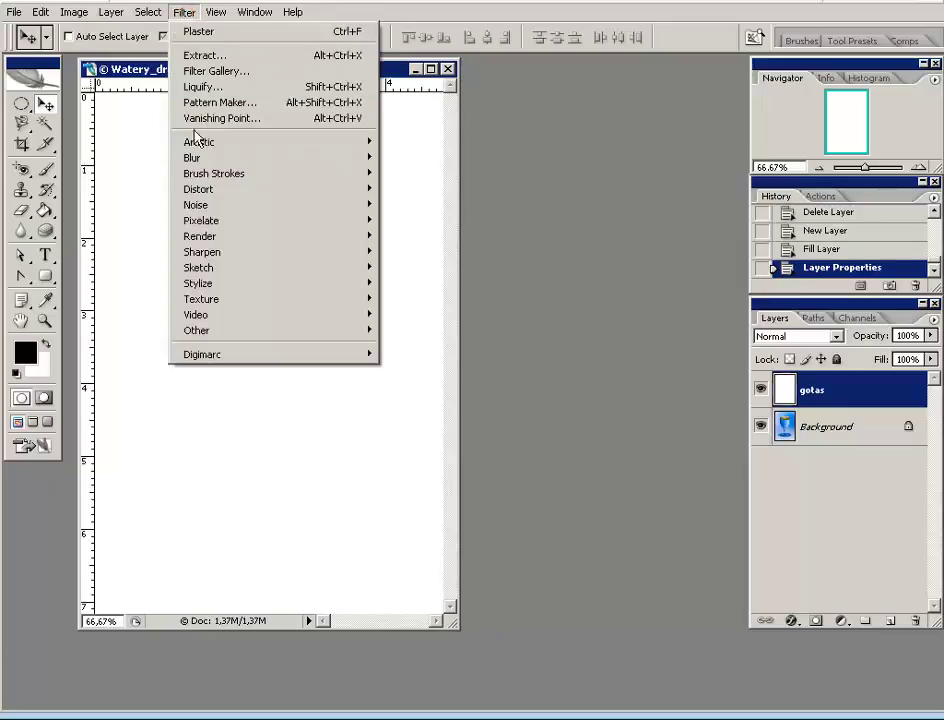
mouse_move(205, 236)
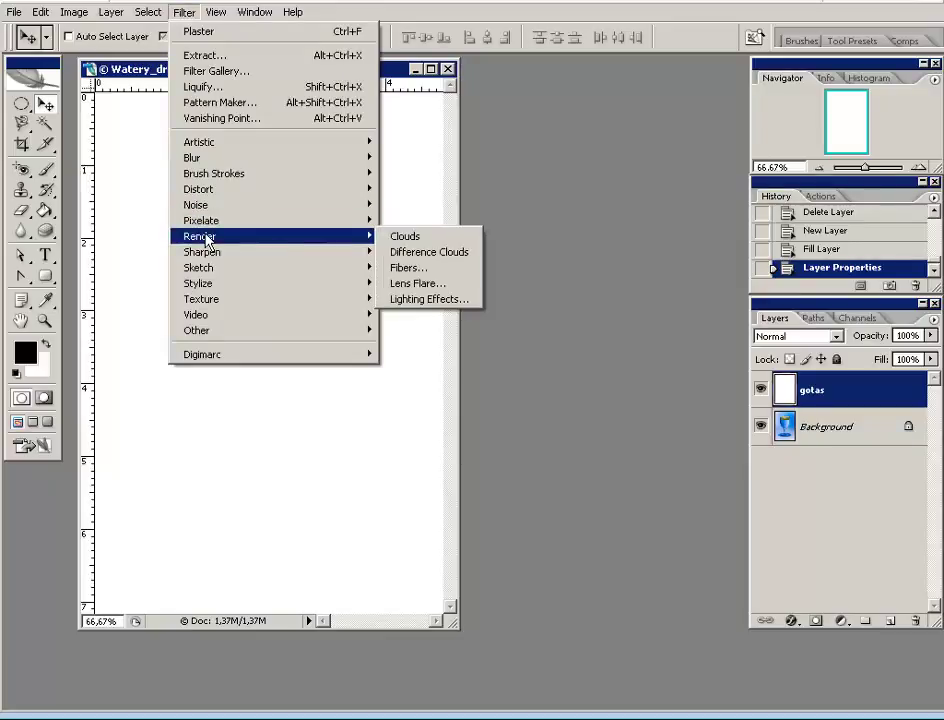
click(408, 268)
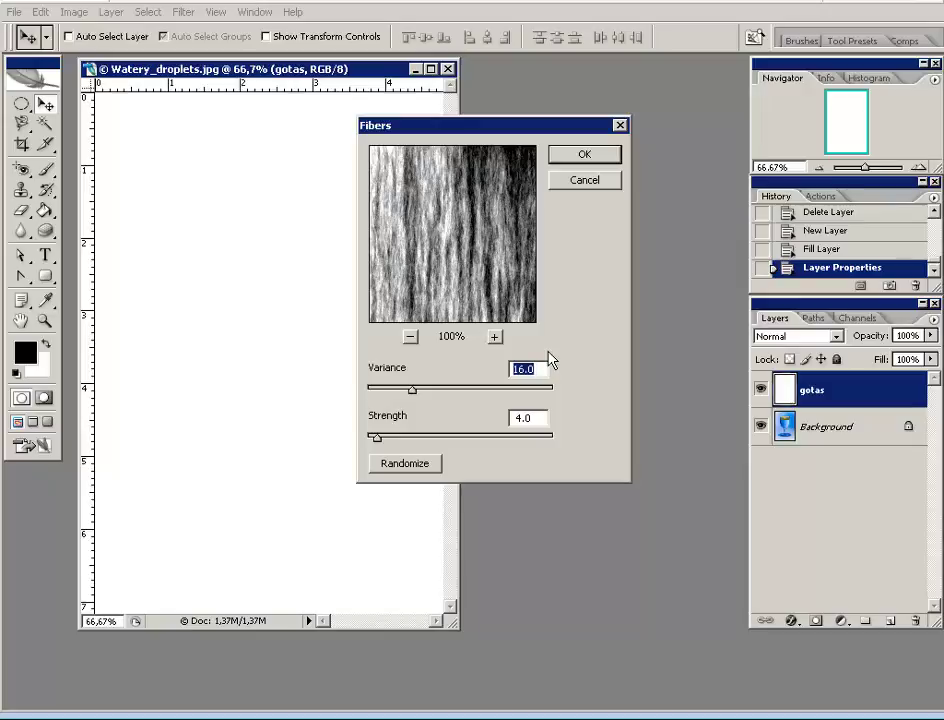
click(411, 337)
click(411, 338)
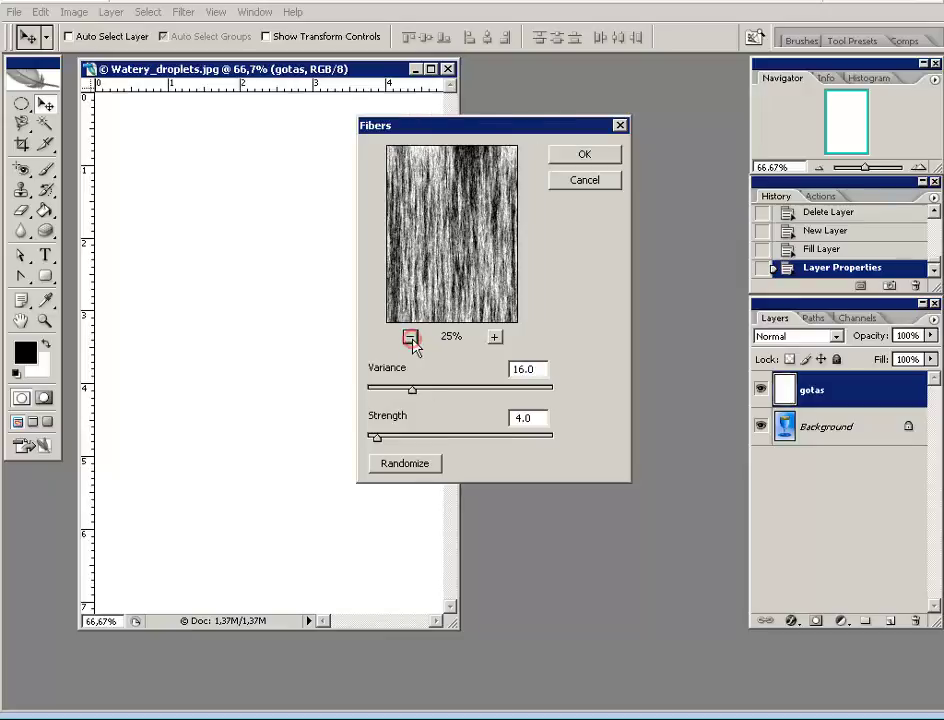
click(410, 465)
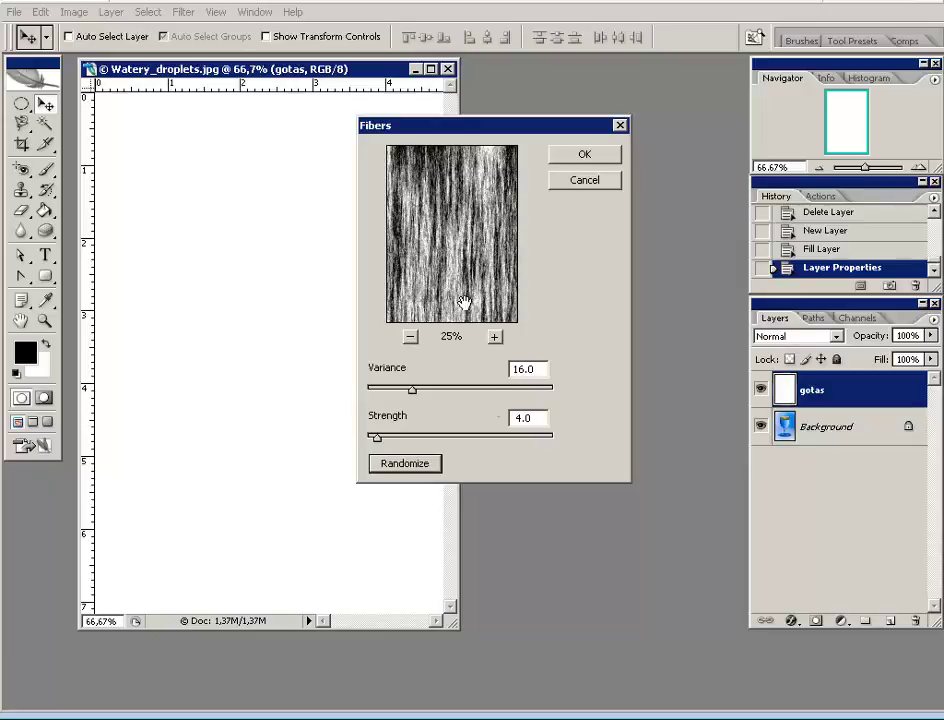
click(415, 466)
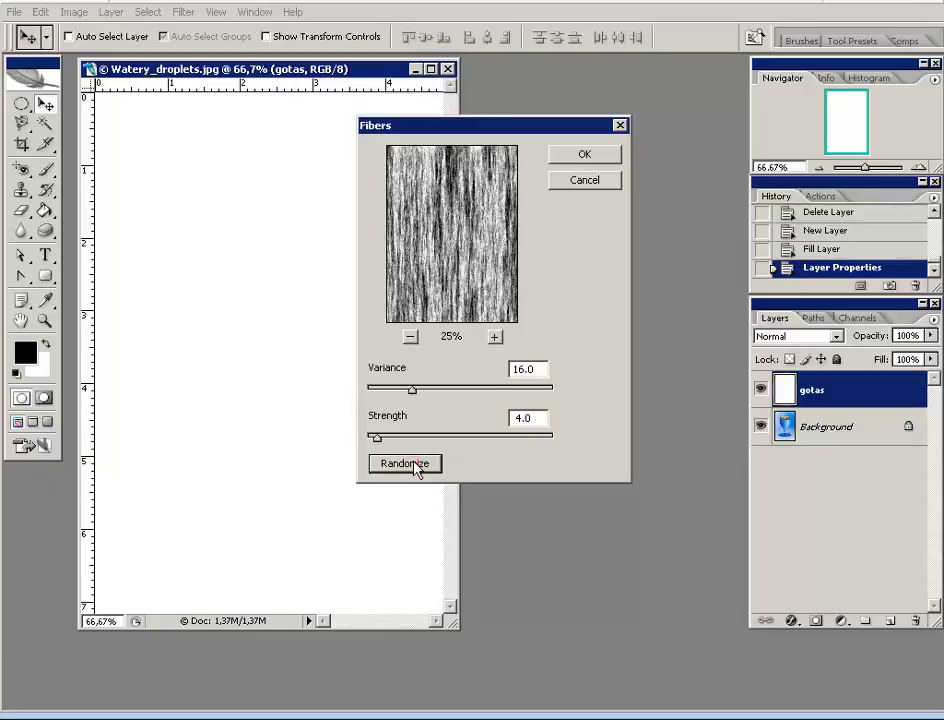
click(415, 466)
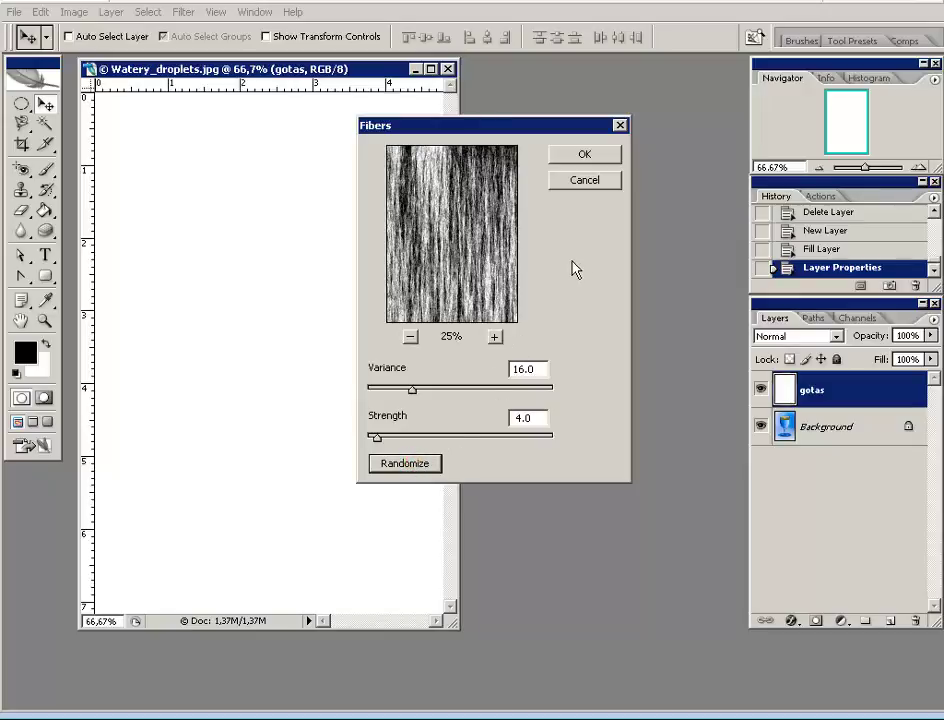
click(585, 155)
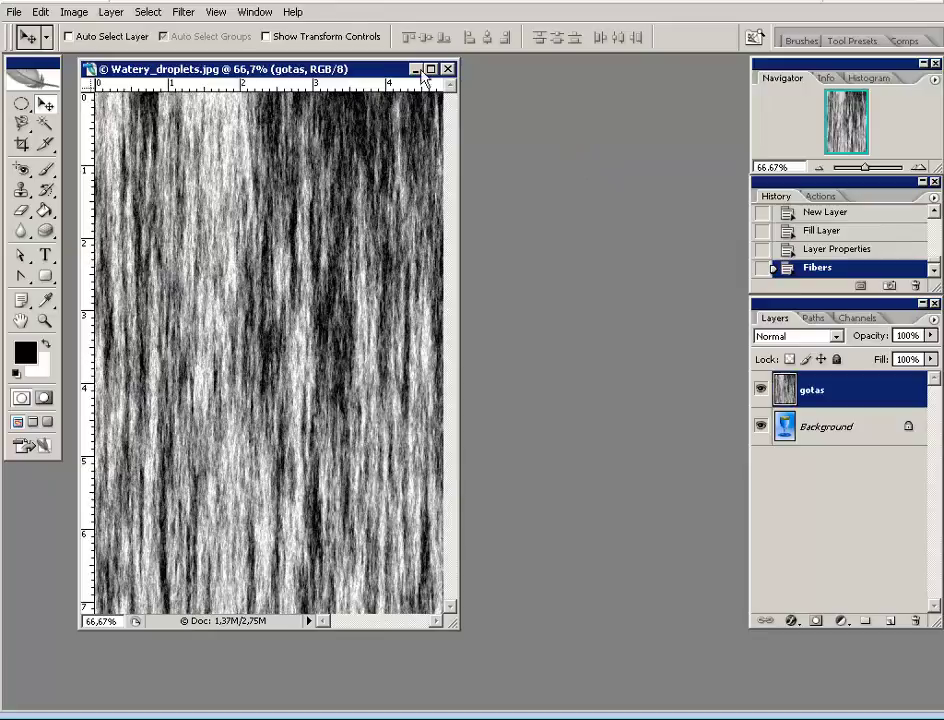
click(187, 12)
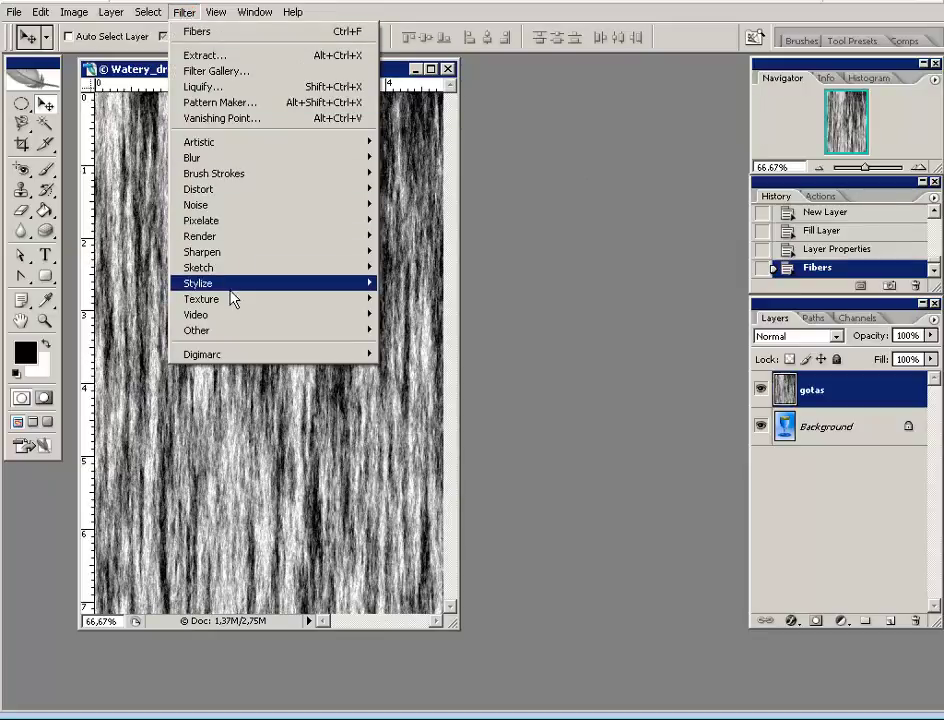
mouse_move(201, 299)
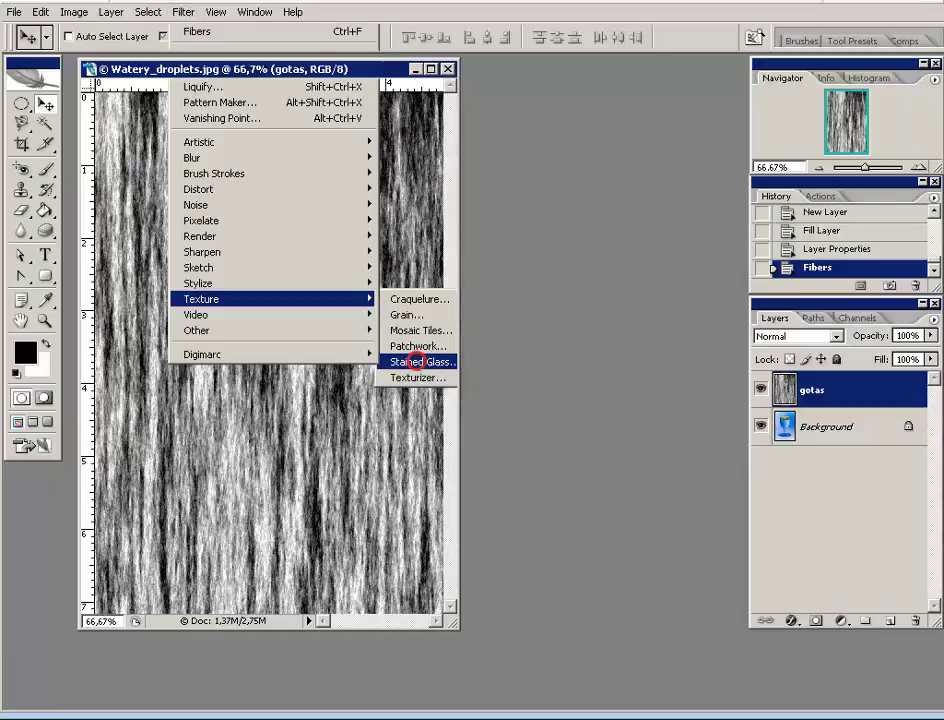
Step: Apply Stained Glass with Cell Size 6, Border Thickness 10 and Light Intensity 1
click(419, 365)
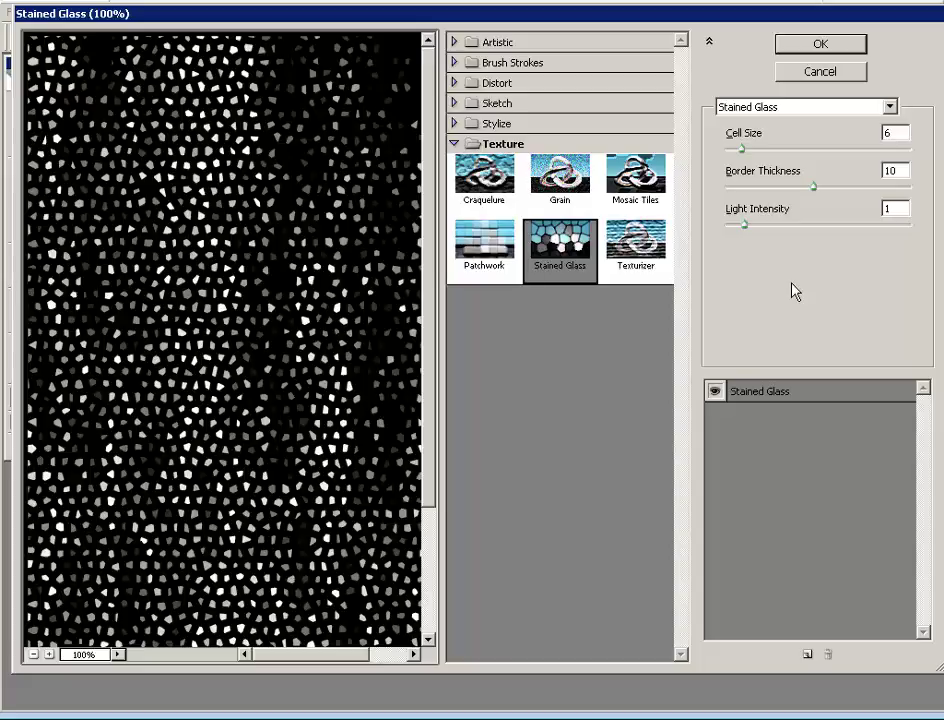
click(811, 47)
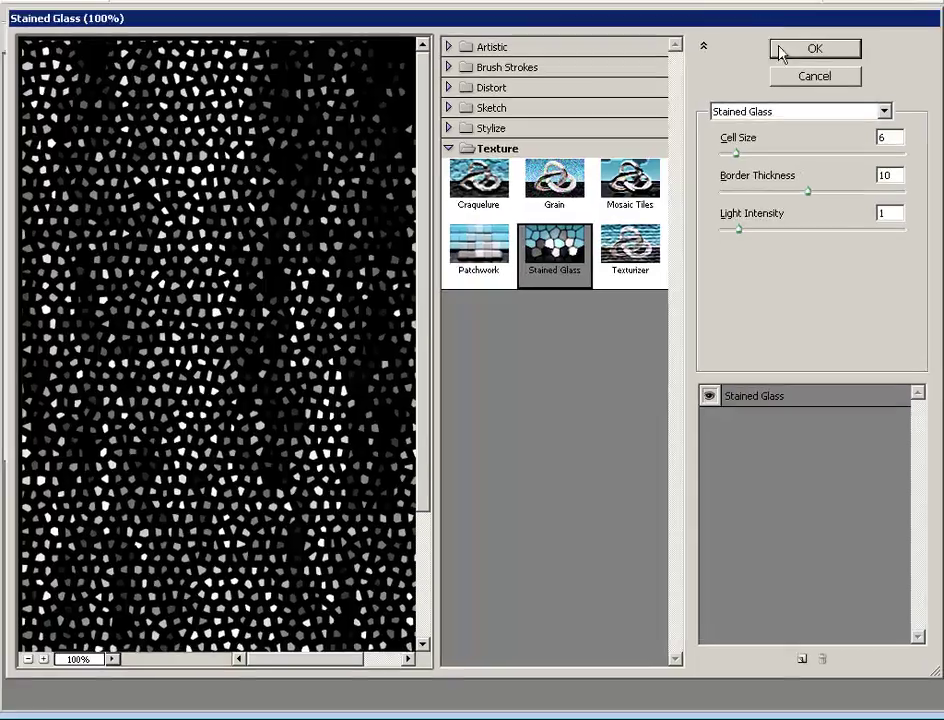
click(812, 50)
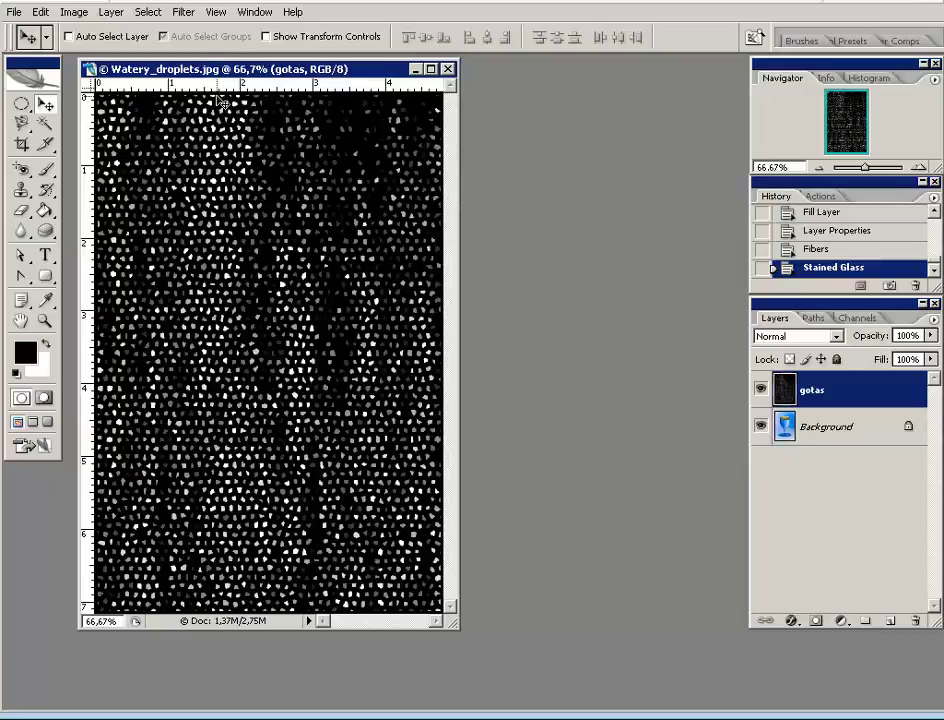
Step: Apply Plaster with Image Balance 17, Smoothness 8 and light from Bottom Left
click(183, 14)
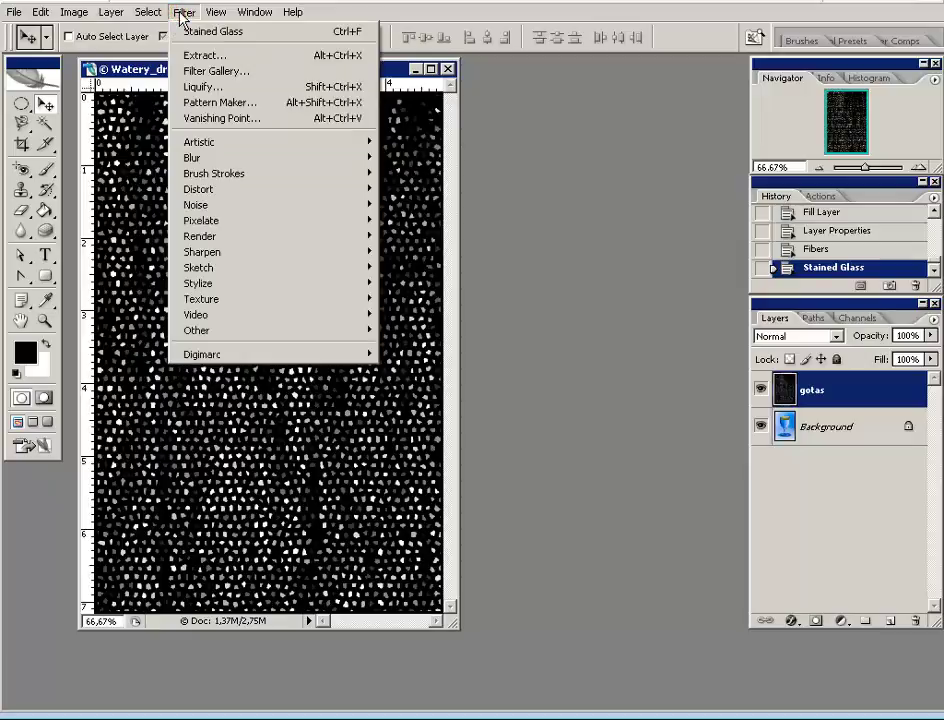
mouse_move(200, 268)
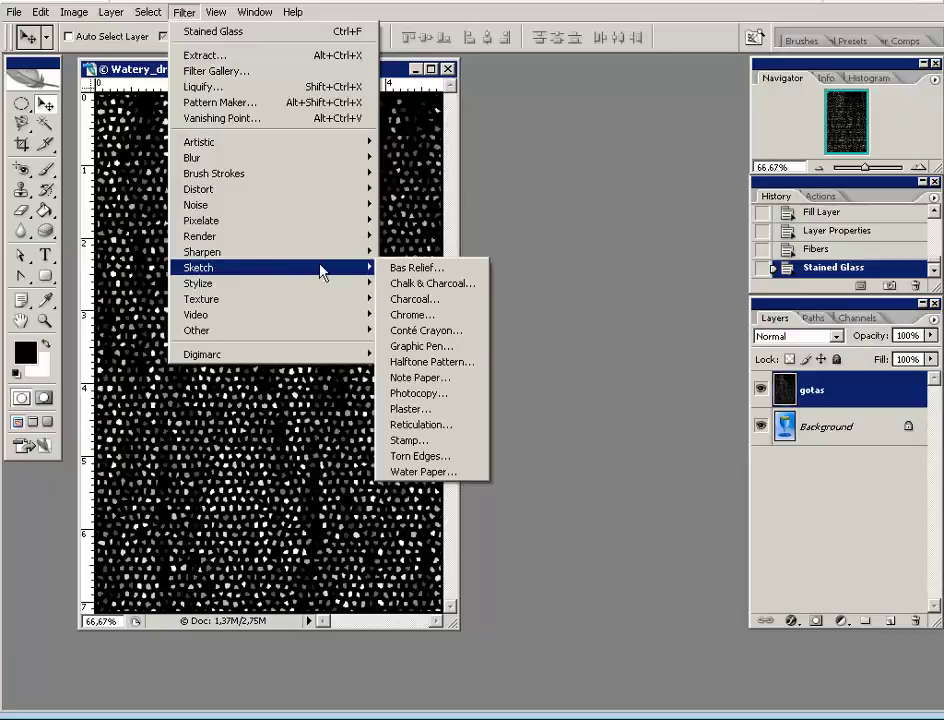
click(418, 410)
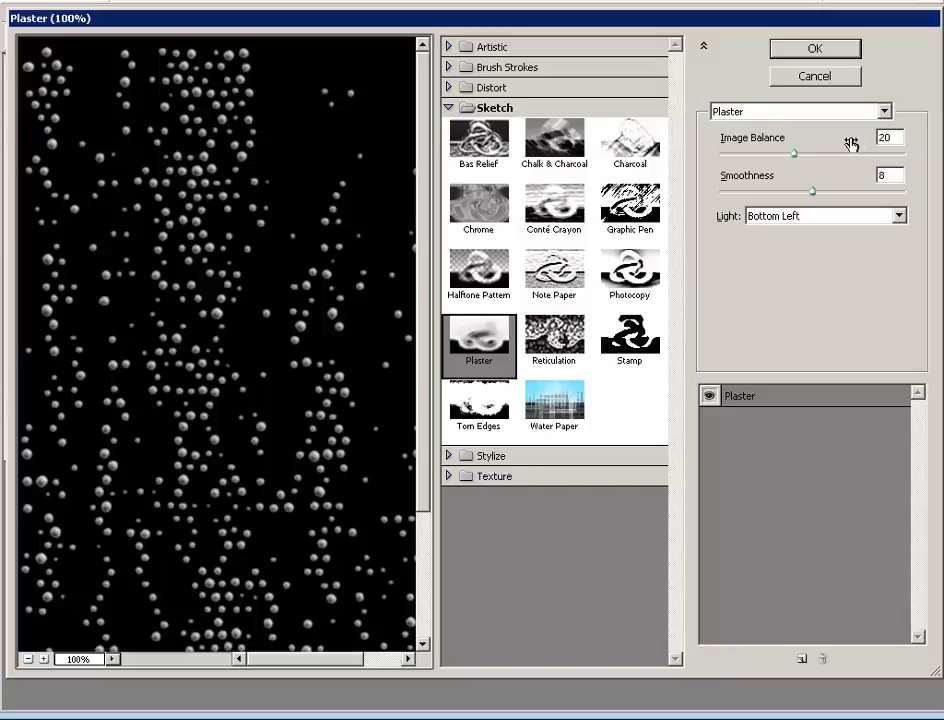
click(795, 155)
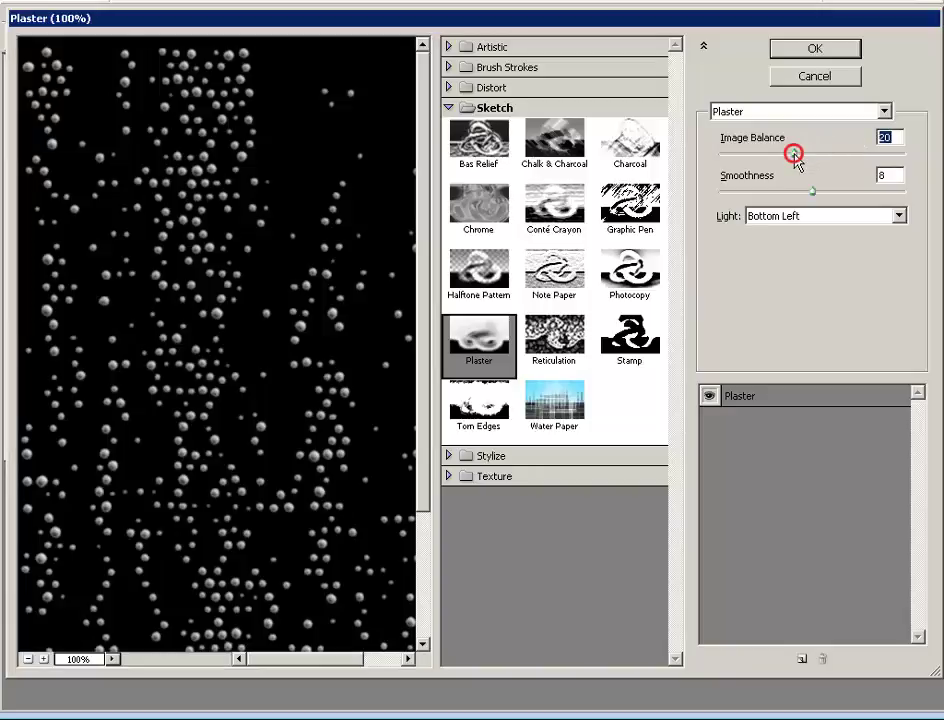
drag(795, 155, 786, 155)
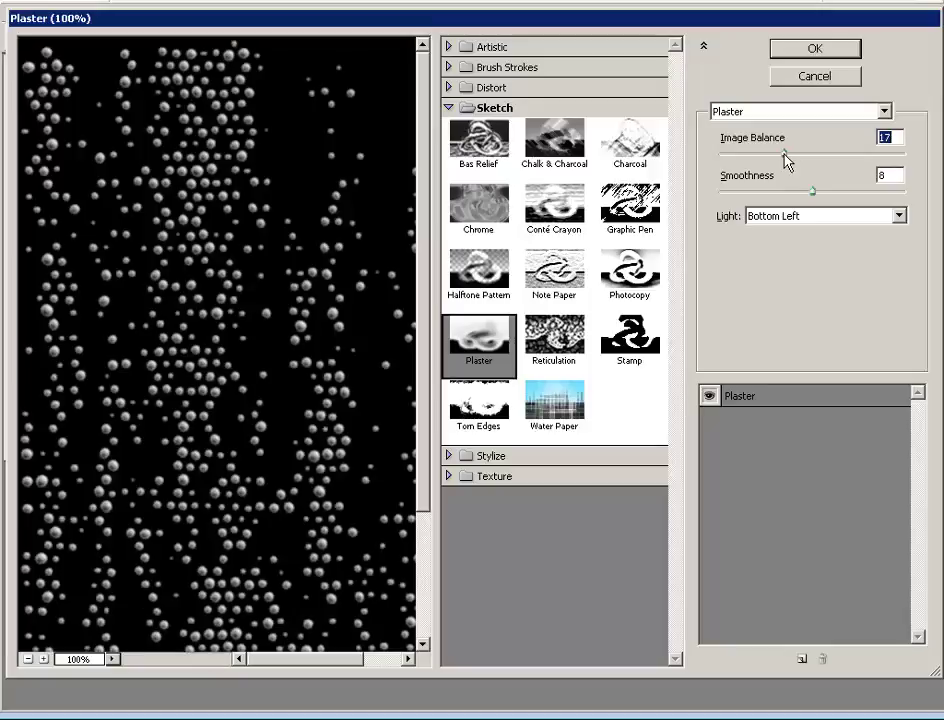
drag(784, 154, 780, 154)
key(Up)
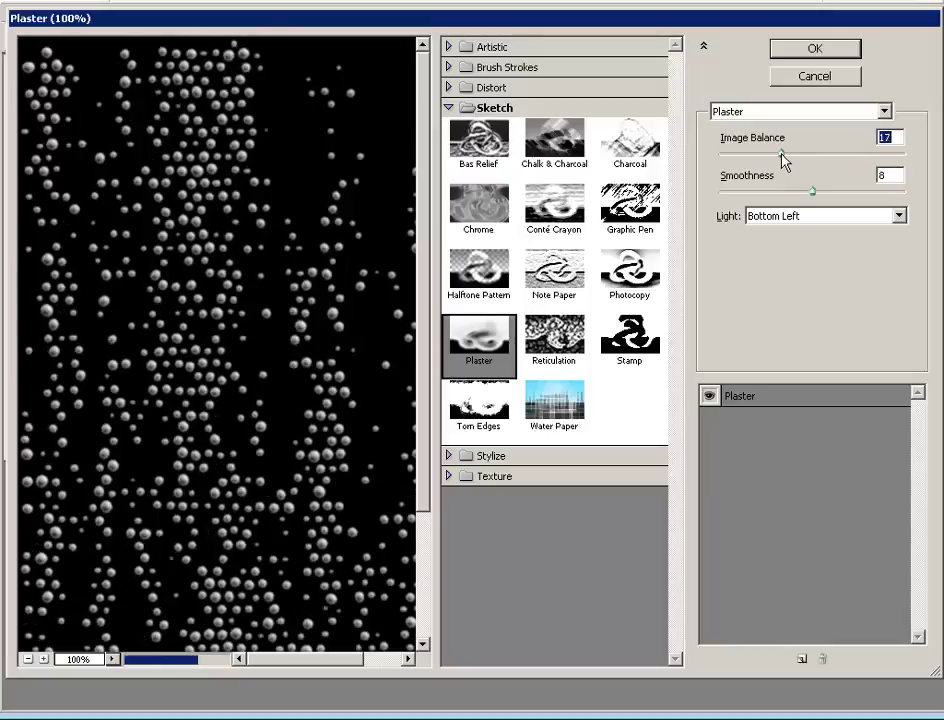
click(780, 153)
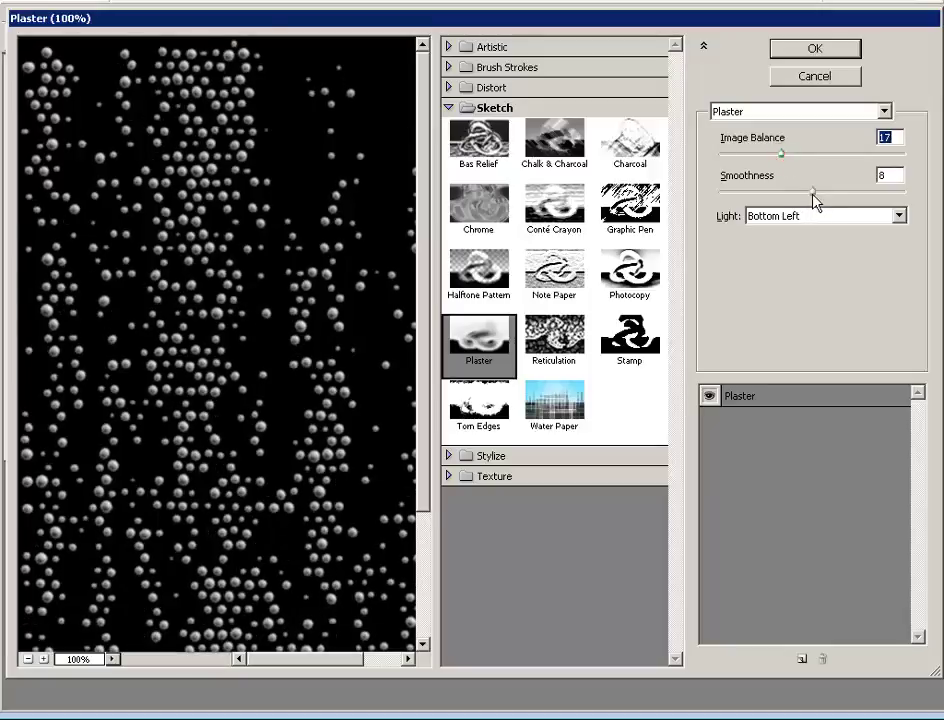
click(812, 193)
click(813, 192)
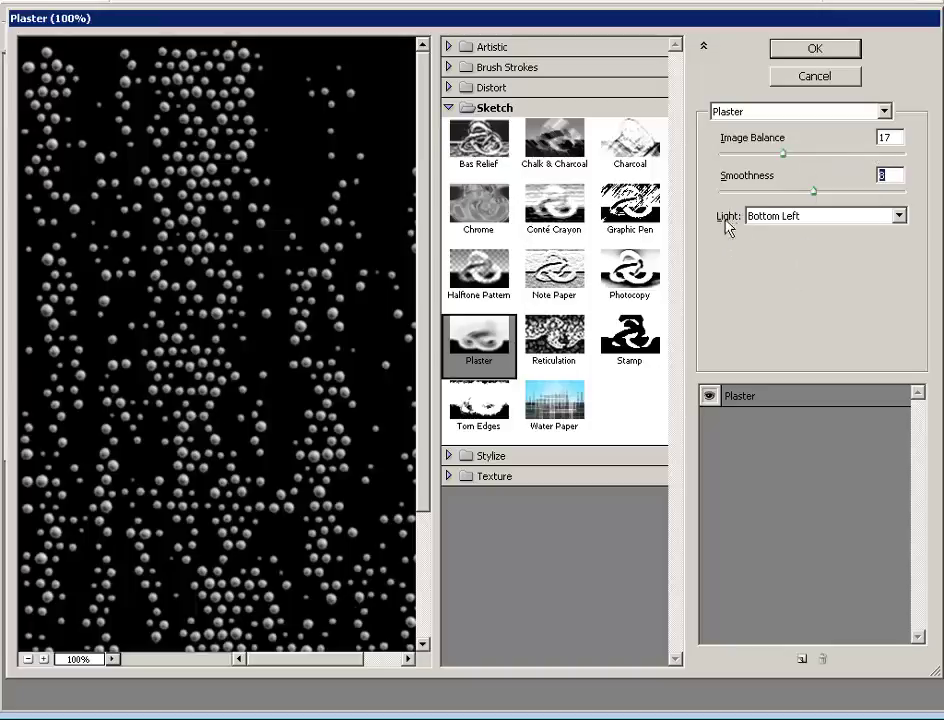
click(897, 216)
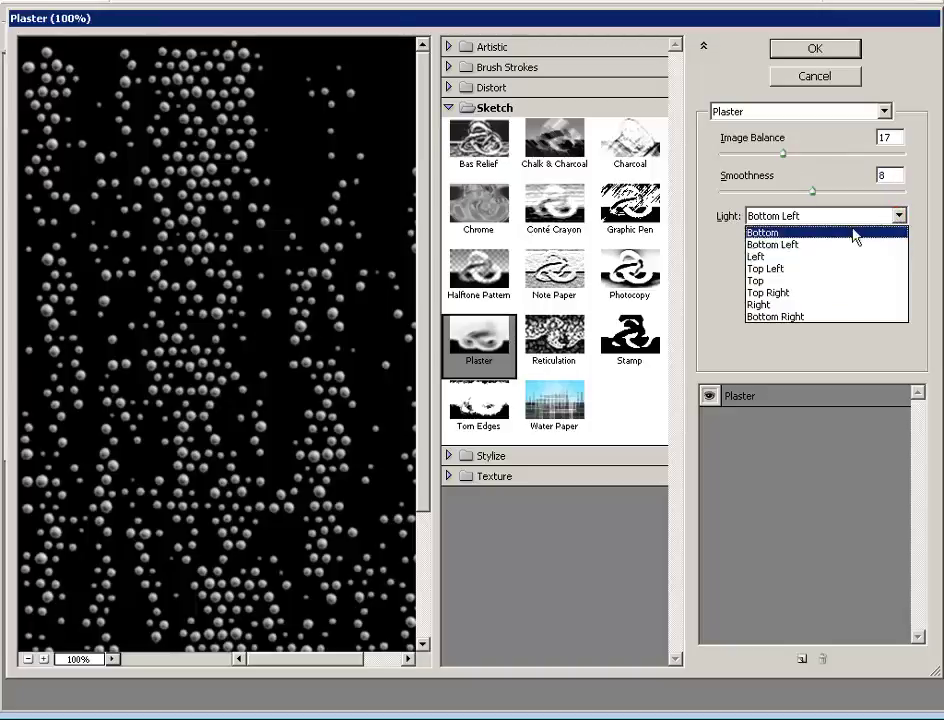
click(823, 245)
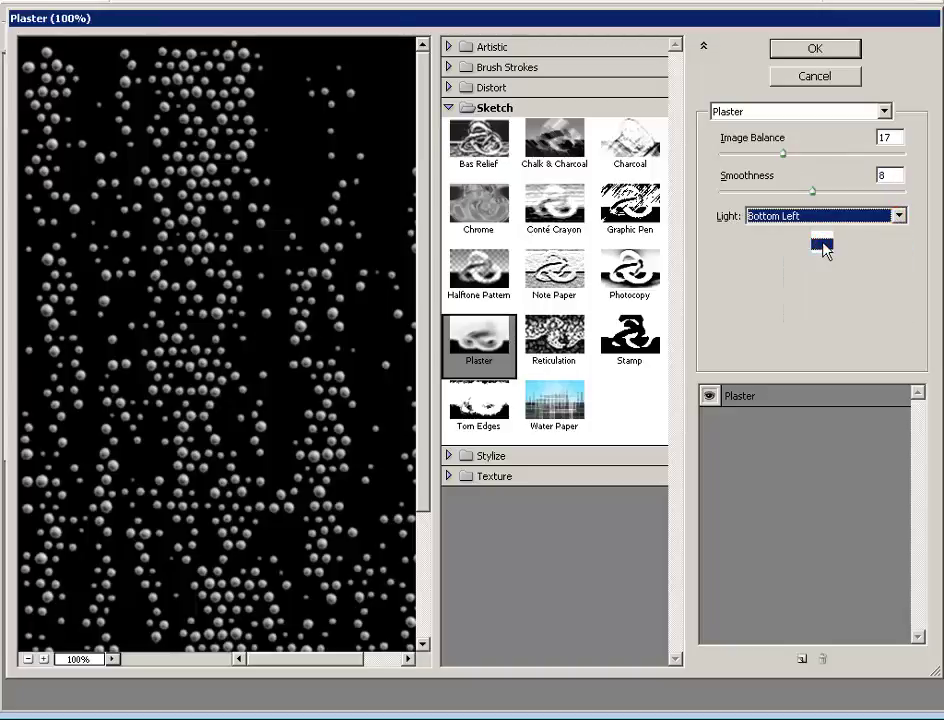
click(814, 49)
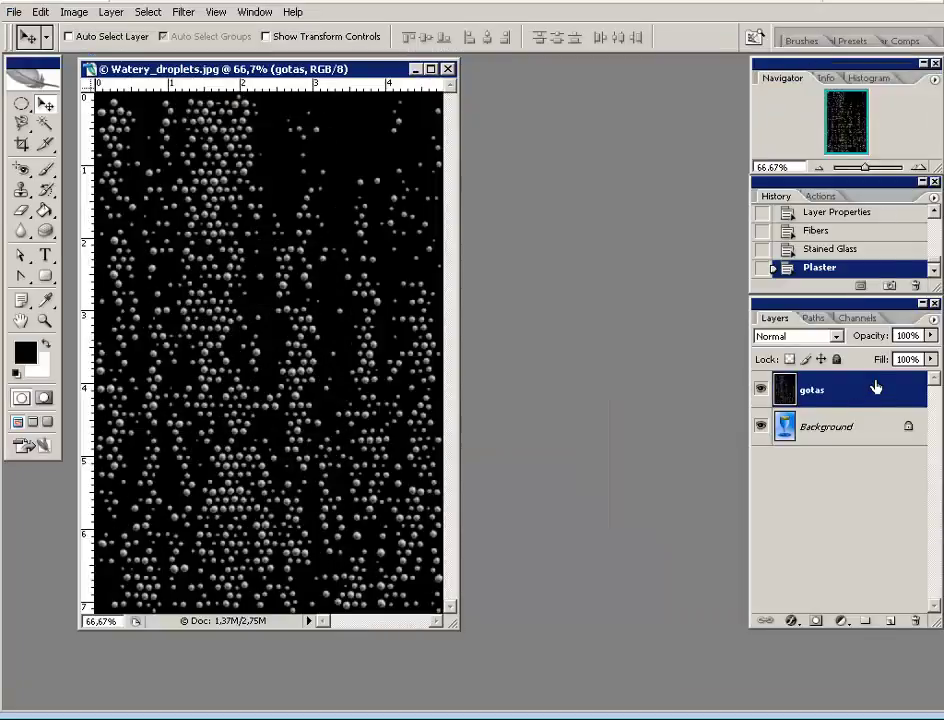
click(760, 392)
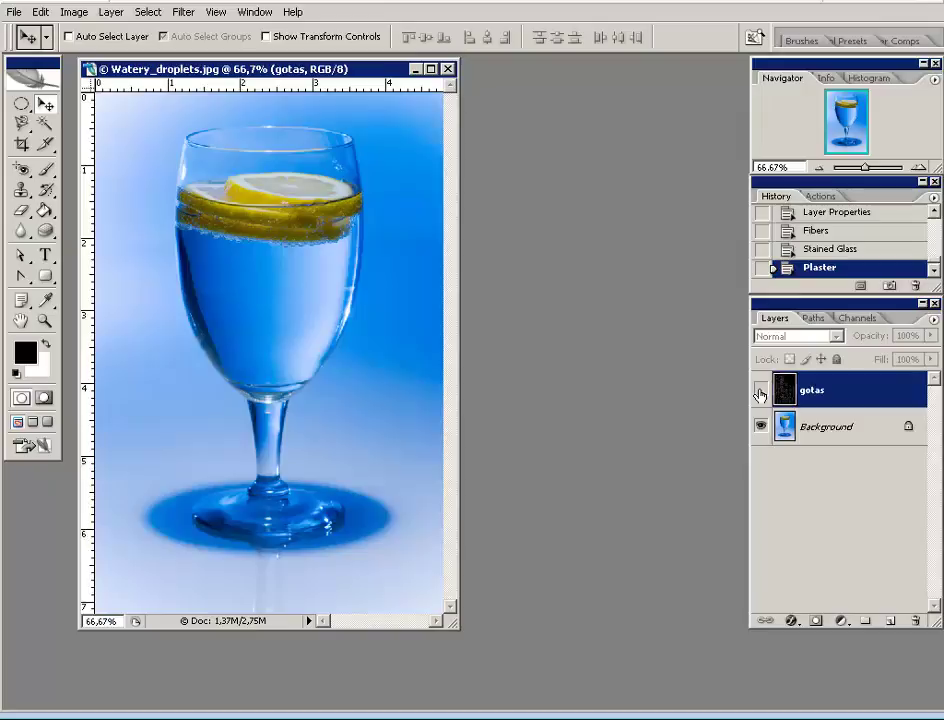
click(760, 391)
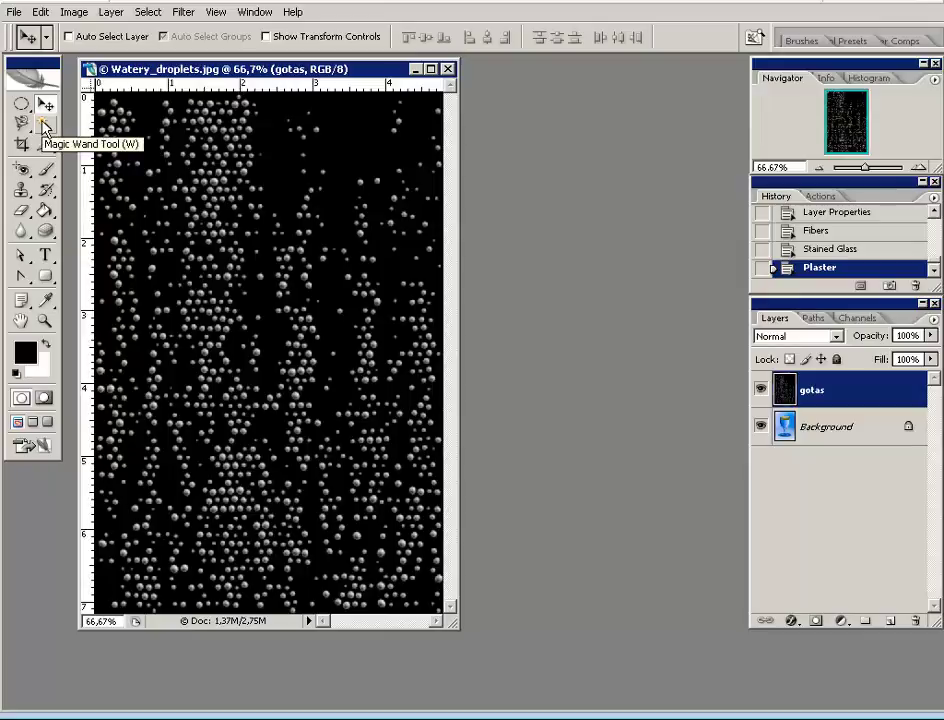
Step: Magic-wand select the black background of gotas and cut it away
click(44, 126)
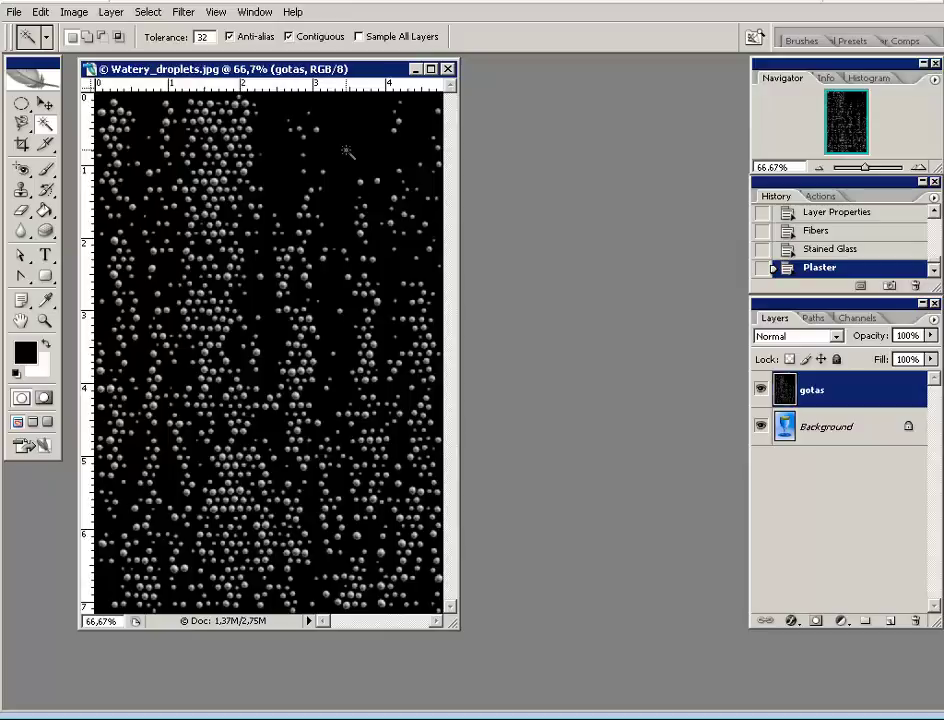
click(345, 152)
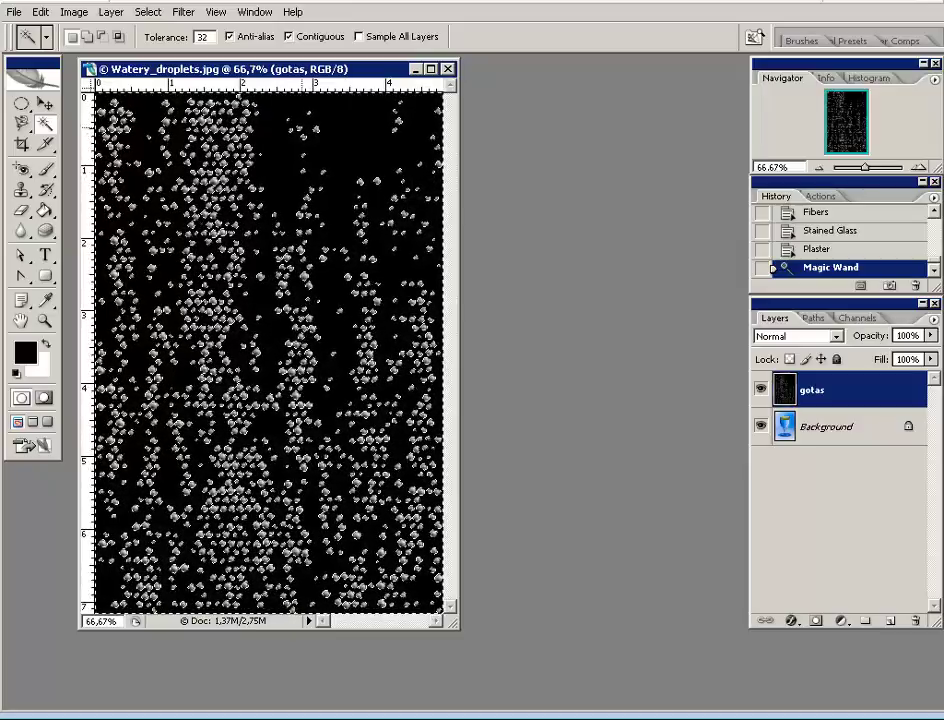
click(41, 12)
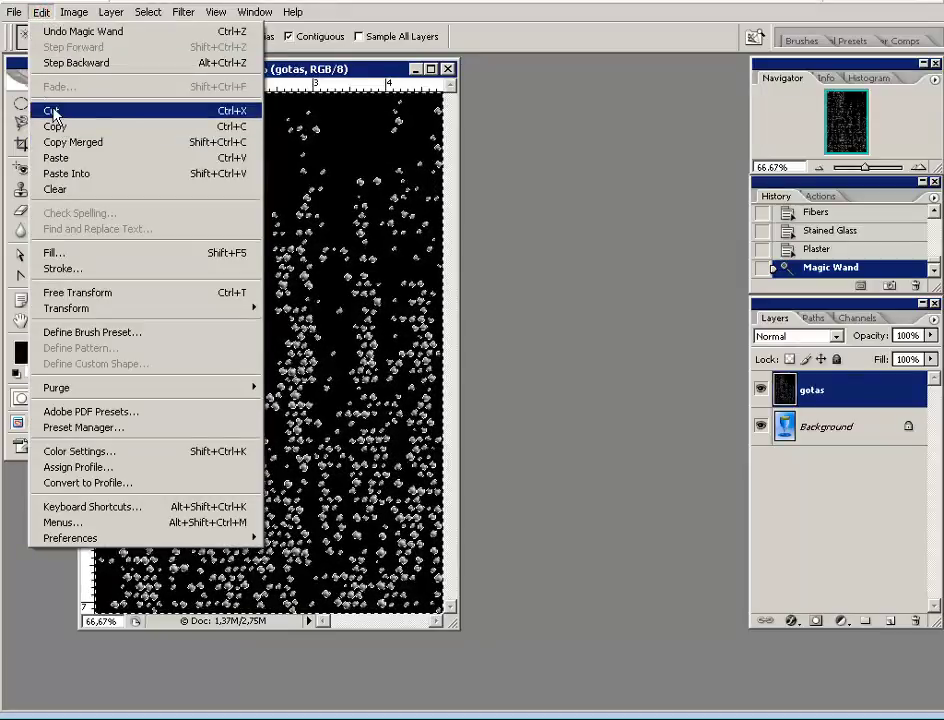
click(53, 111)
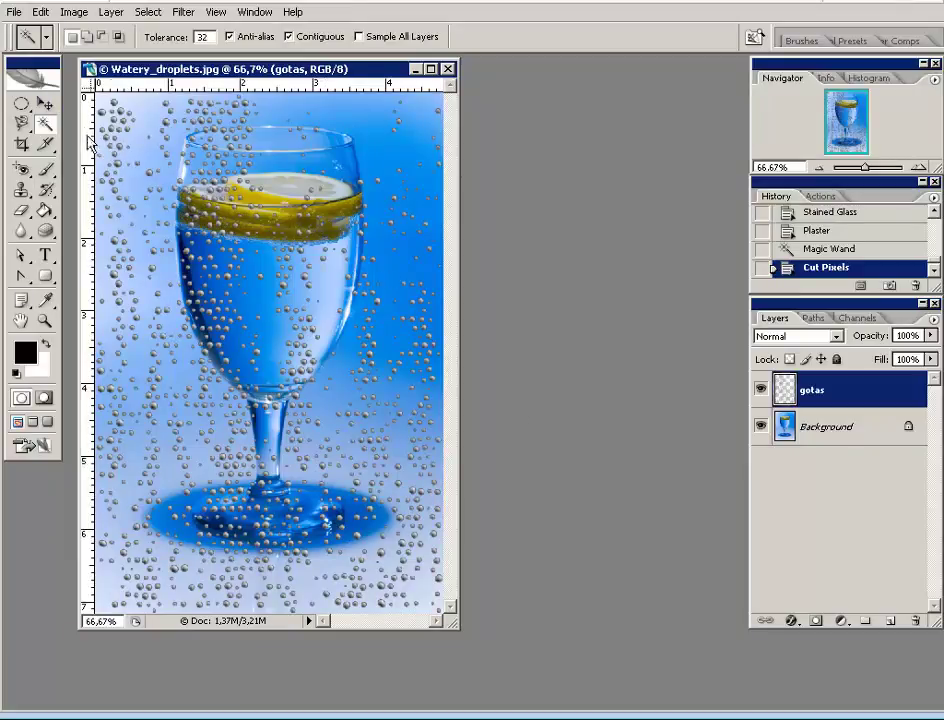
Step: Move the gotas layer right and slightly up to clear the left-edge strip
key(v)
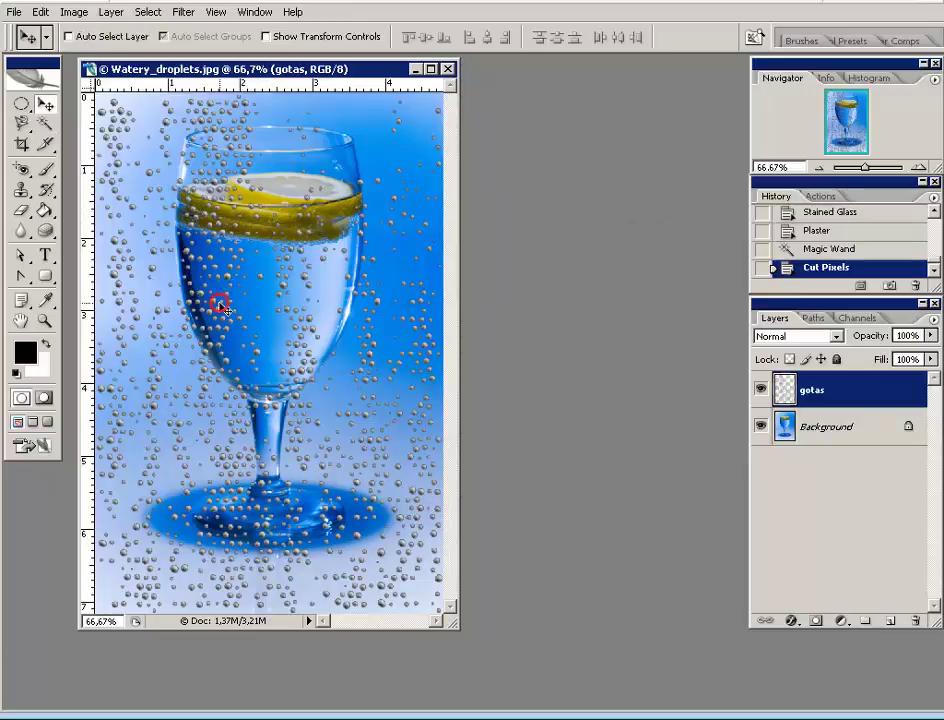
drag(224, 308, 268, 300)
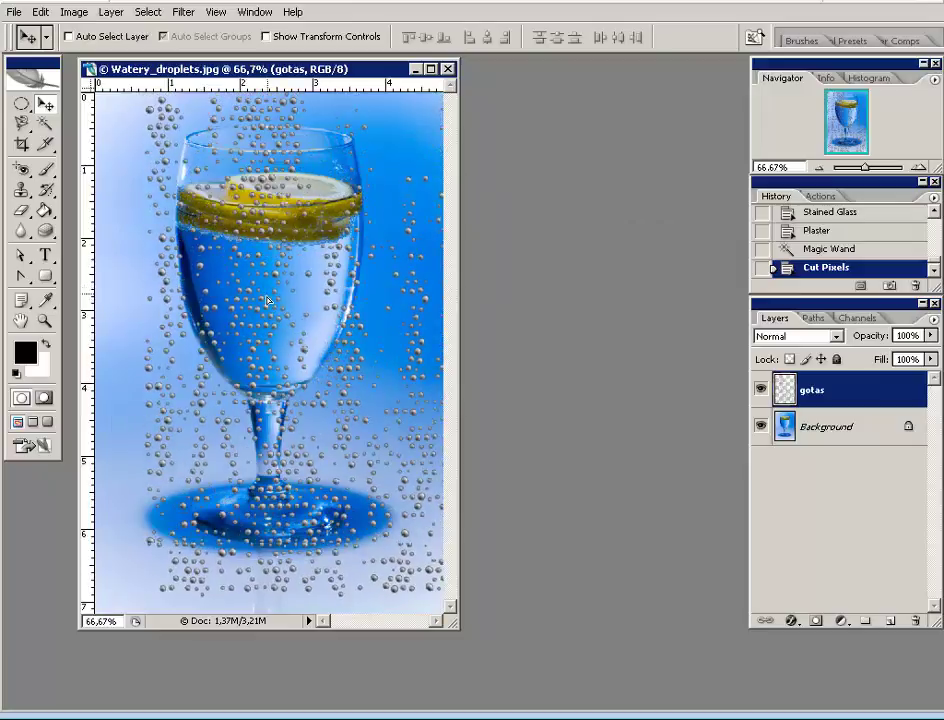
drag(268, 300, 279, 299)
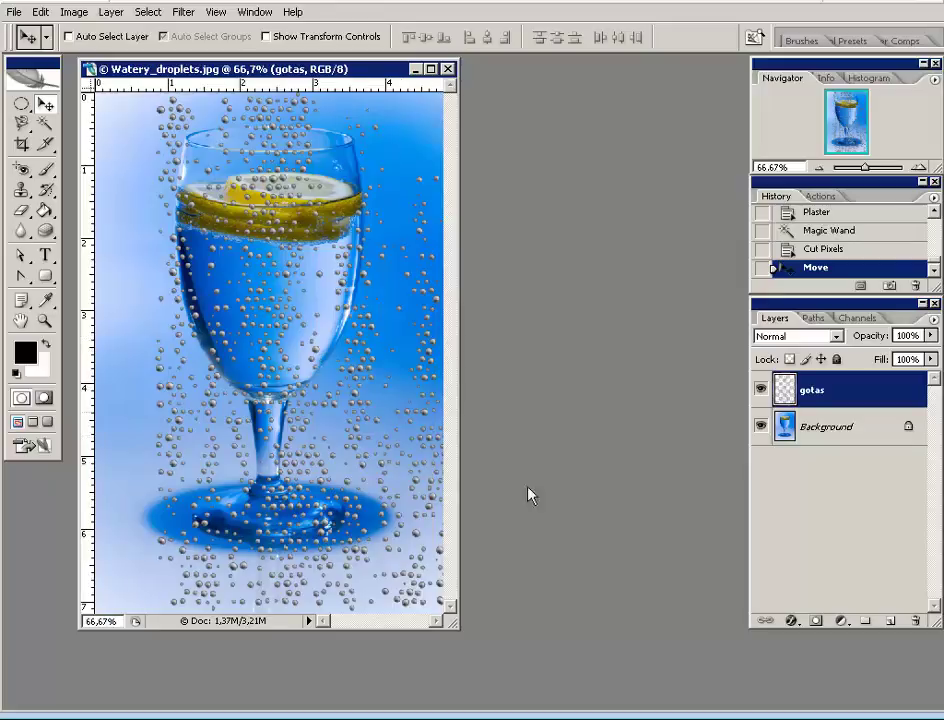
Step: Add a layer mask to gotas and set up a 120 px brush with black foreground
click(815, 624)
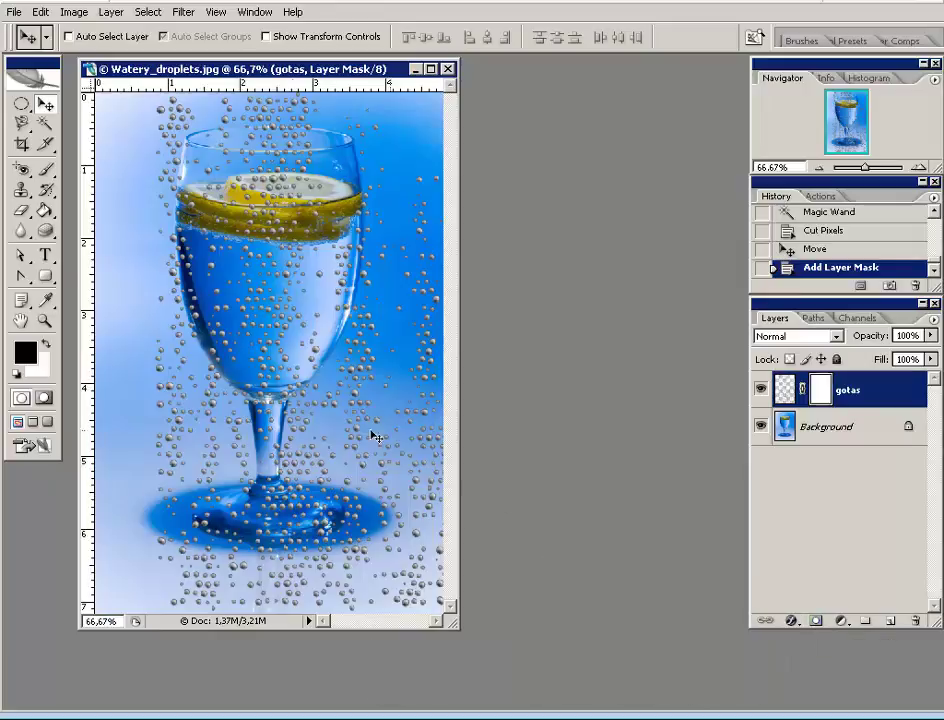
click(45, 170)
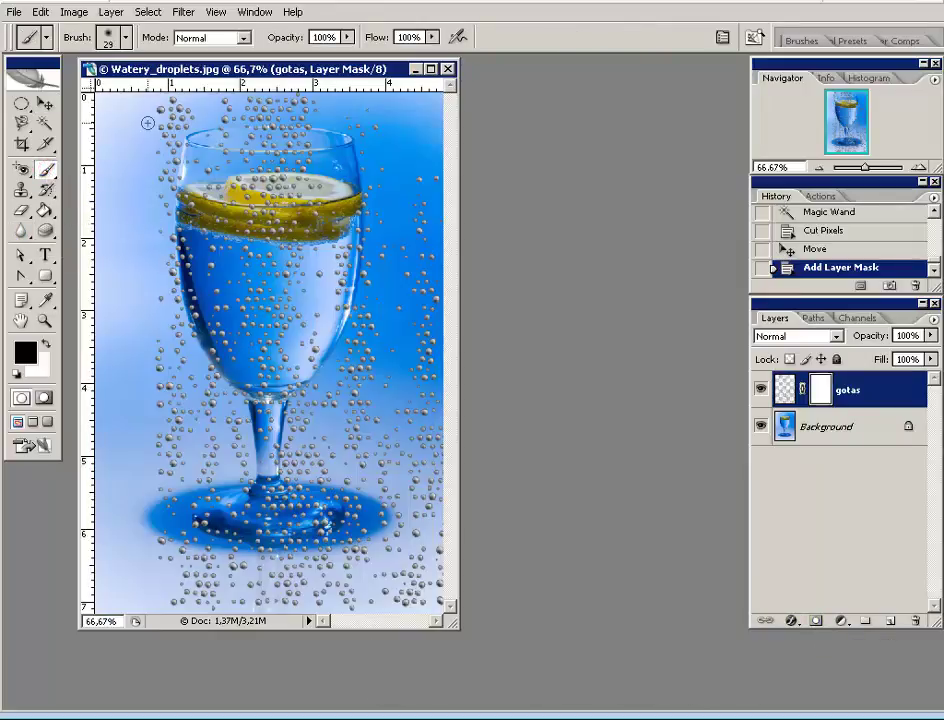
click(124, 40)
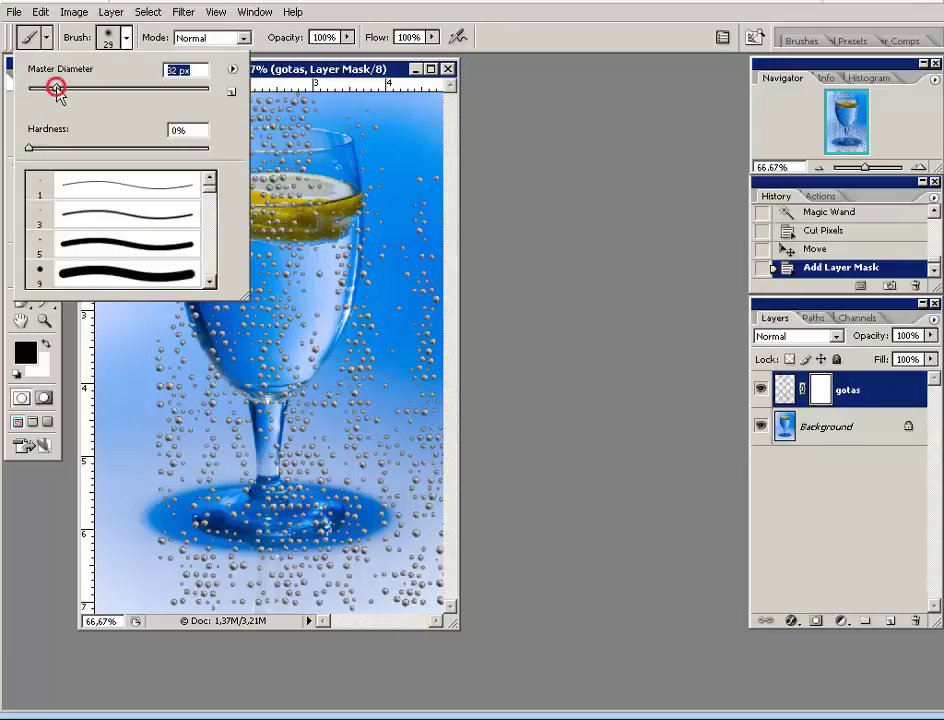
drag(55, 88, 128, 88)
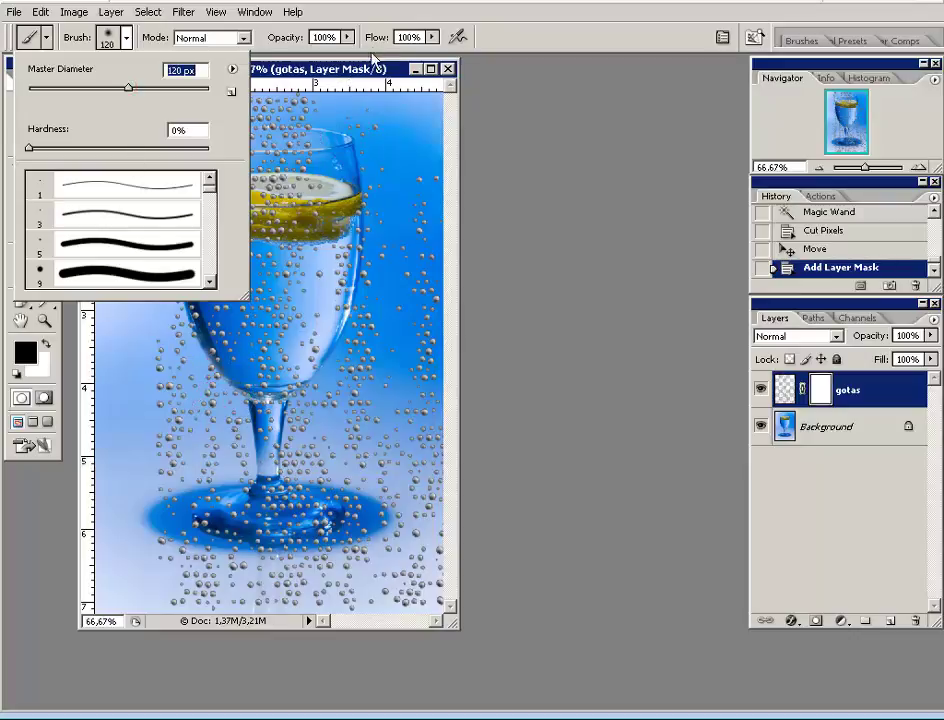
click(277, 64)
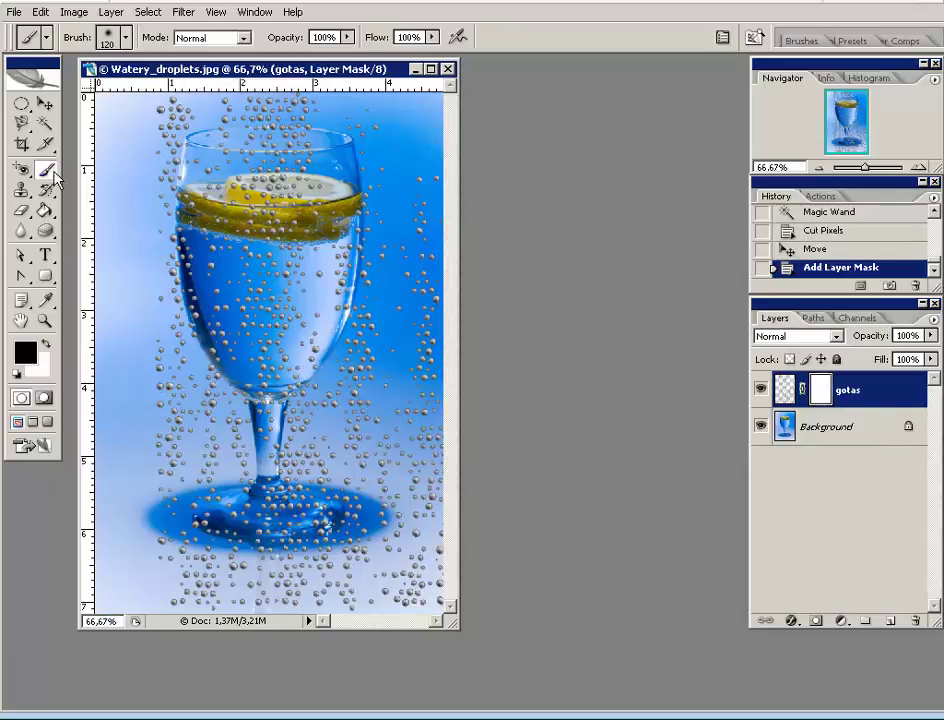
click(16, 372)
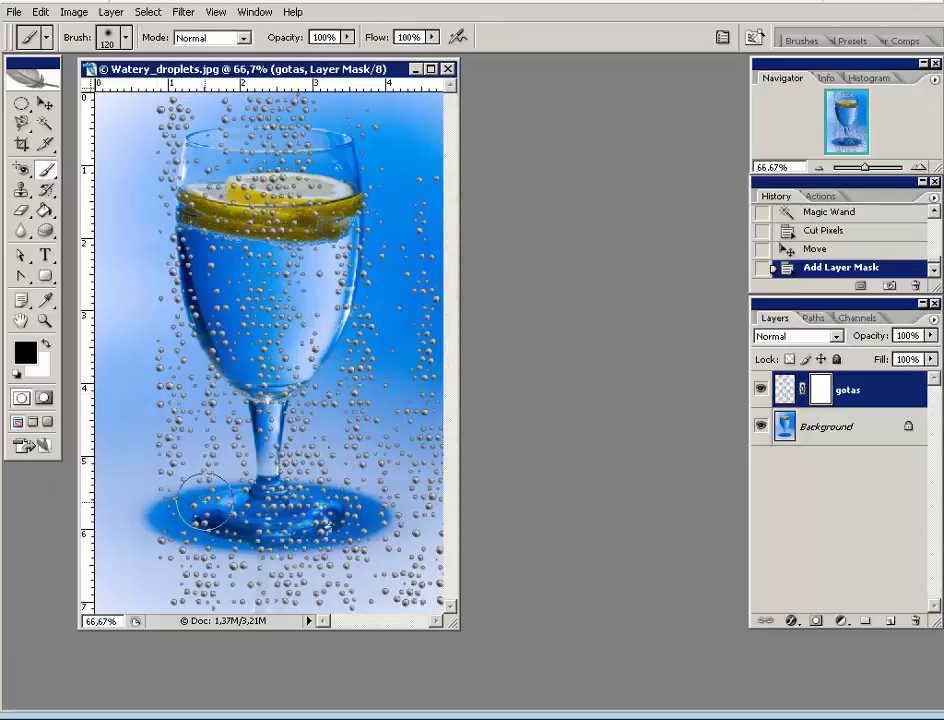
Step: Paint out droplets around the glass base, stem and right of the bowl
mouse_move(203, 493)
mouse_down()
mouse_move(178, 497)
mouse_move(255, 578)
mouse_up()
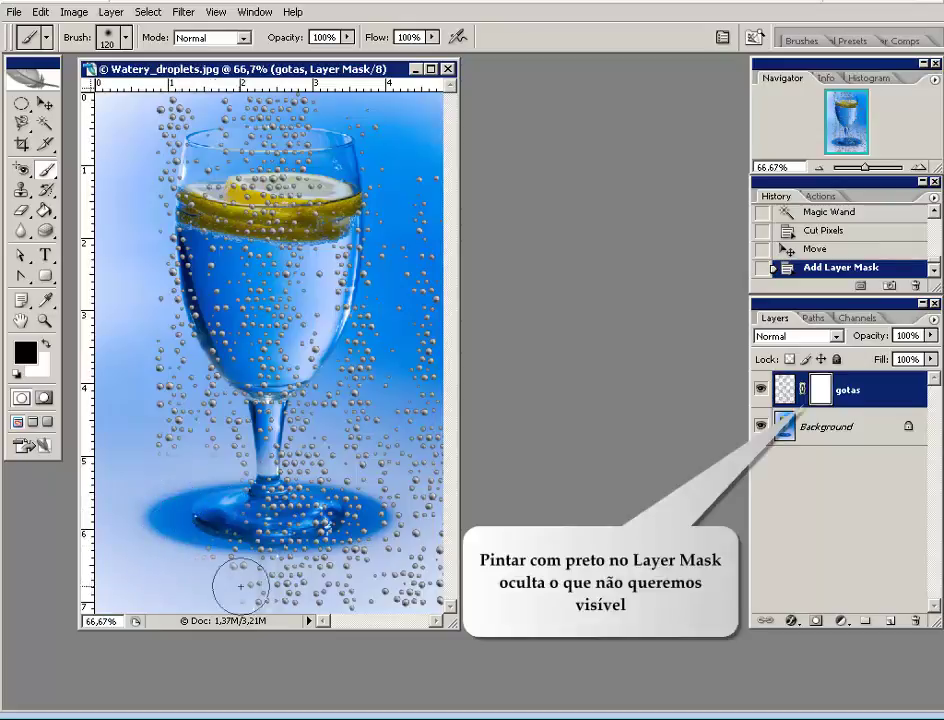
mouse_move(262, 515)
mouse_down()
mouse_move(263, 437)
mouse_move(169, 421)
mouse_move(141, 360)
mouse_up()
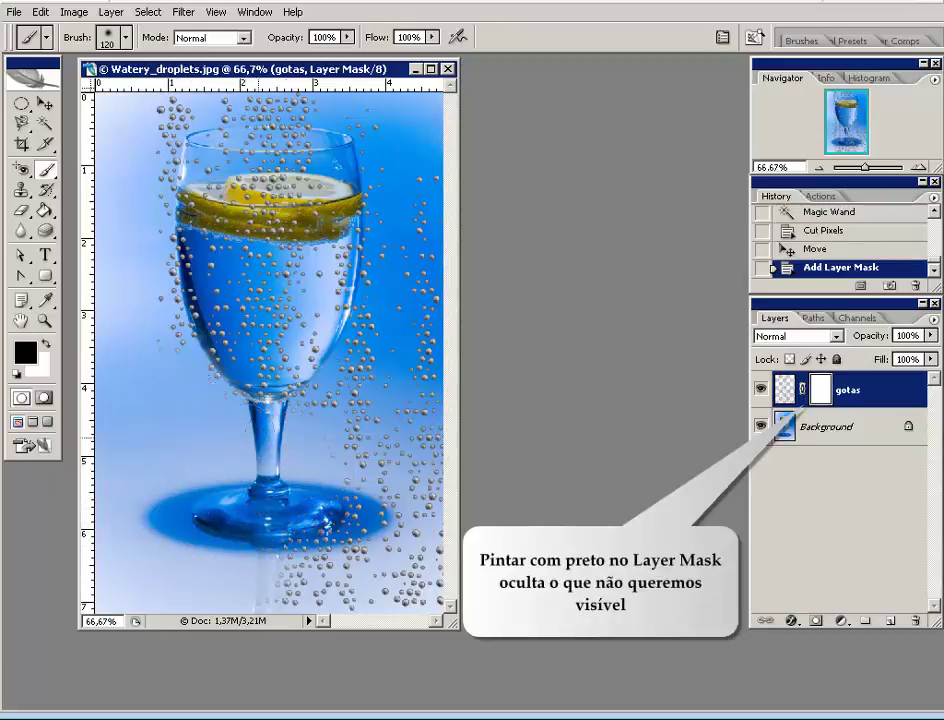
mouse_move(270, 590)
mouse_down()
mouse_move(348, 579)
mouse_move(411, 596)
mouse_move(421, 516)
mouse_move(362, 421)
mouse_move(315, 427)
mouse_up()
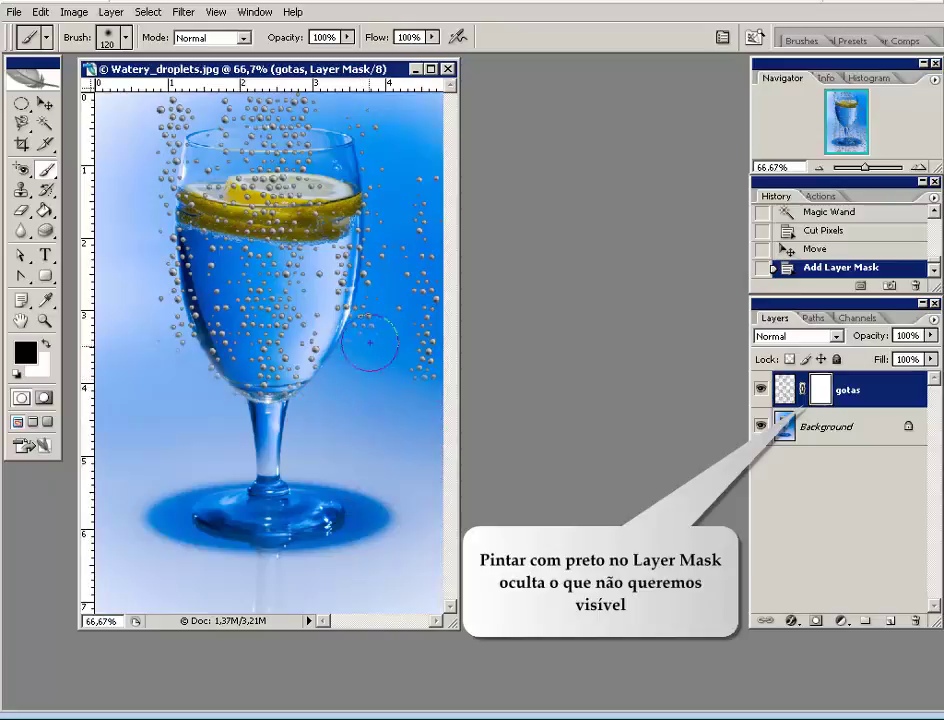
mouse_move(379, 308)
mouse_down()
mouse_move(411, 270)
mouse_move(421, 375)
mouse_move(415, 238)
mouse_move(305, 150)
mouse_move(295, 105)
mouse_move(215, 90)
mouse_move(145, 164)
mouse_move(252, 178)
mouse_up()
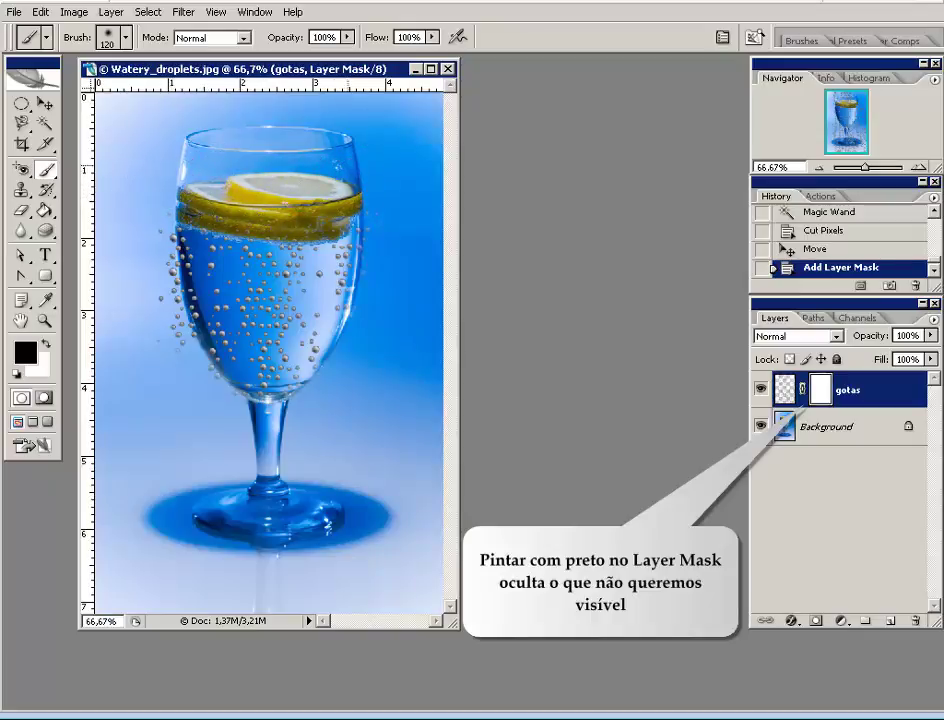
drag(246, 142, 235, 137)
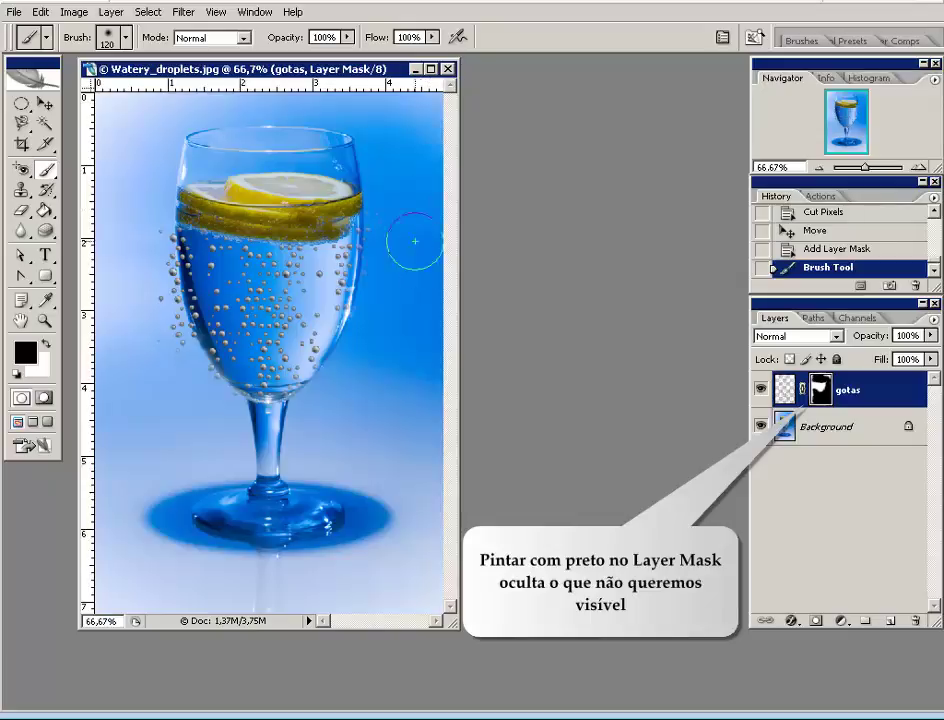
click(66, 272)
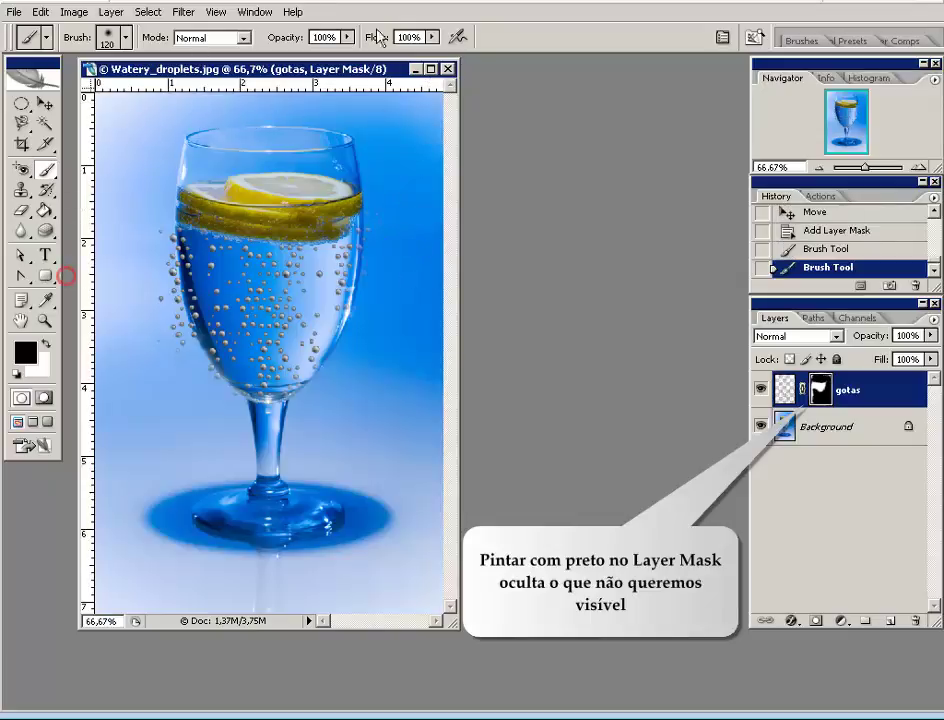
Step: Zoom to 200% on the lemon and glass edge and shrink the brush to 36 px
click(916, 166)
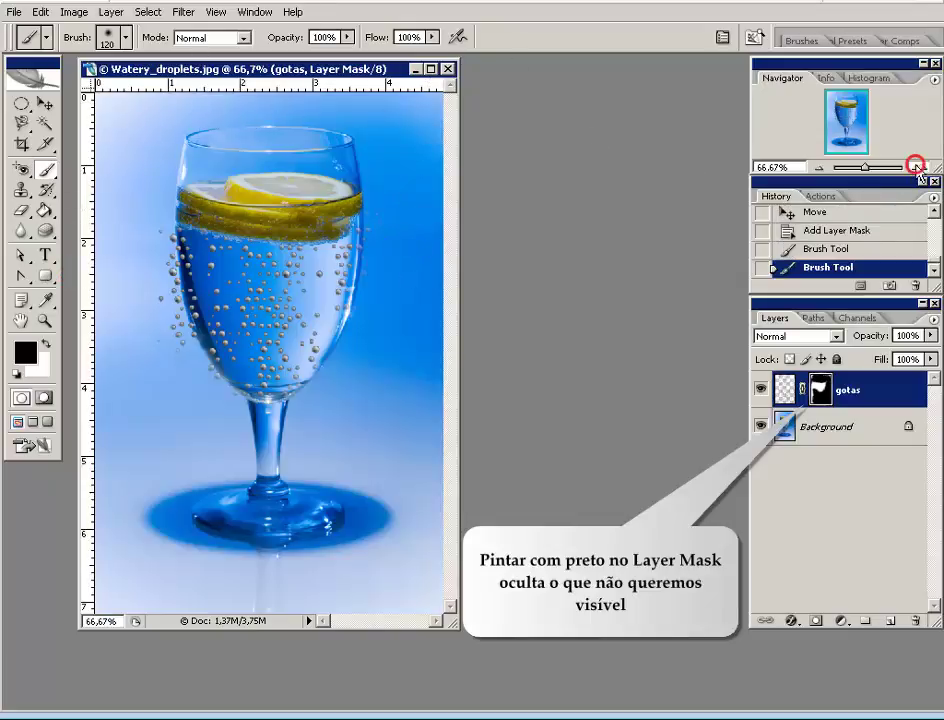
click(916, 166)
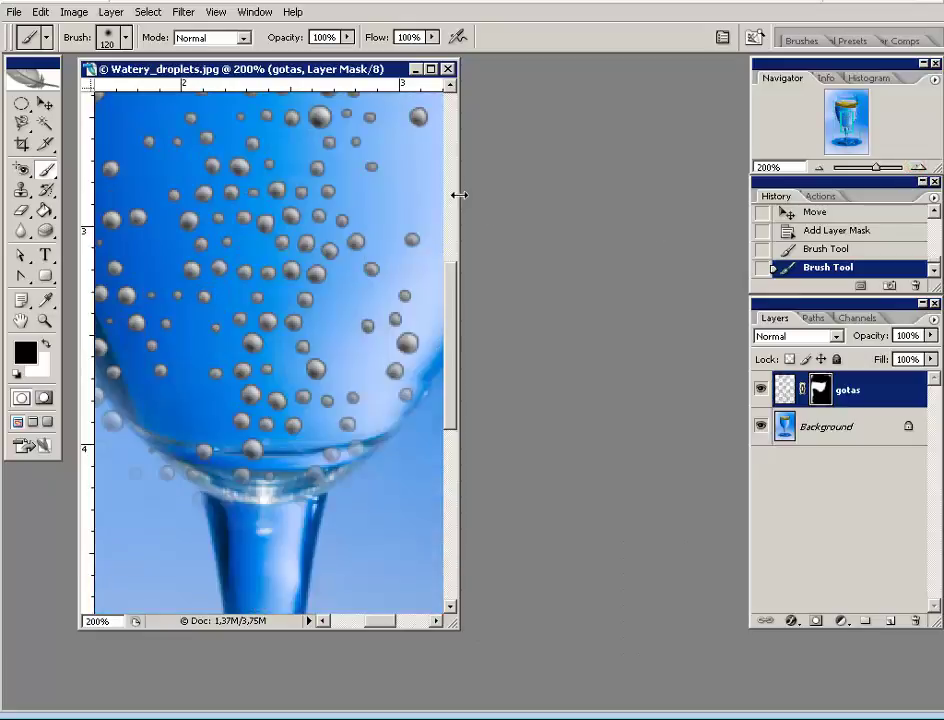
drag(458, 193, 760, 222)
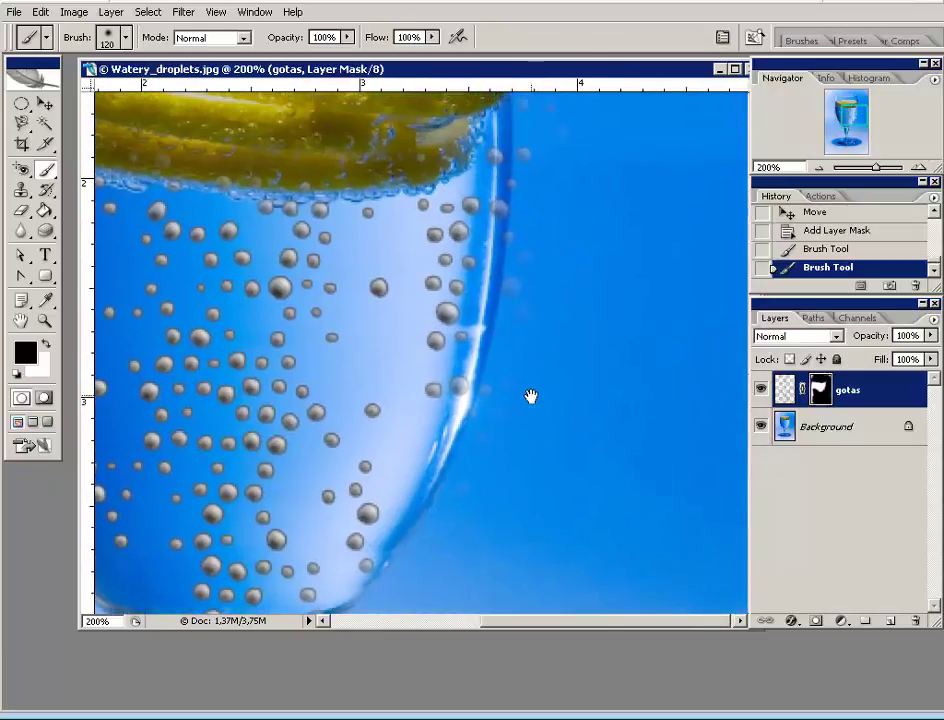
drag(569, 221, 527, 411)
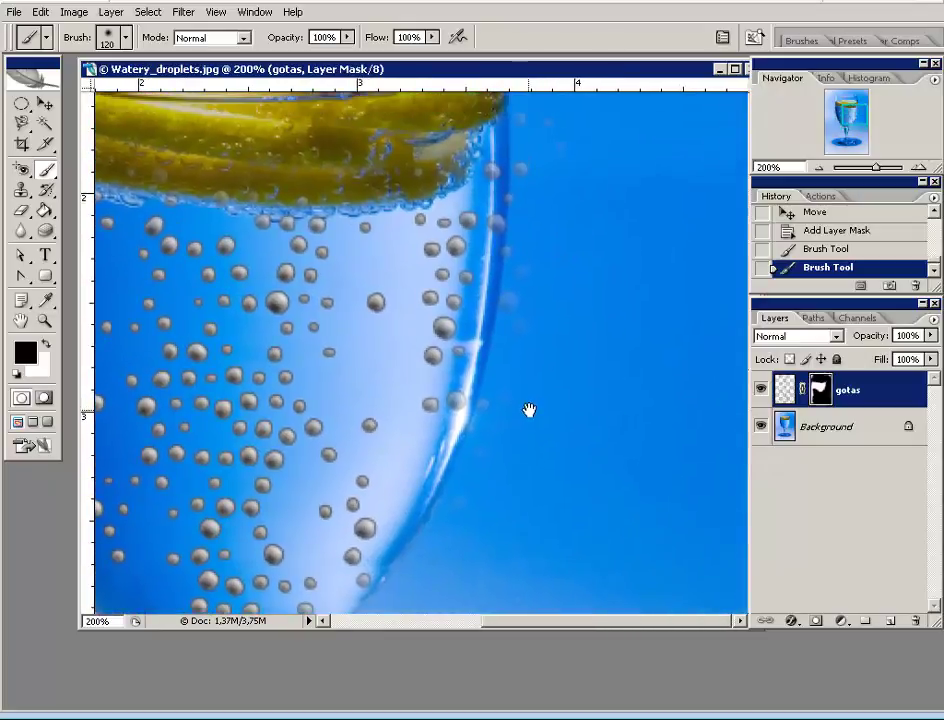
click(117, 45)
drag(126, 88, 60, 88)
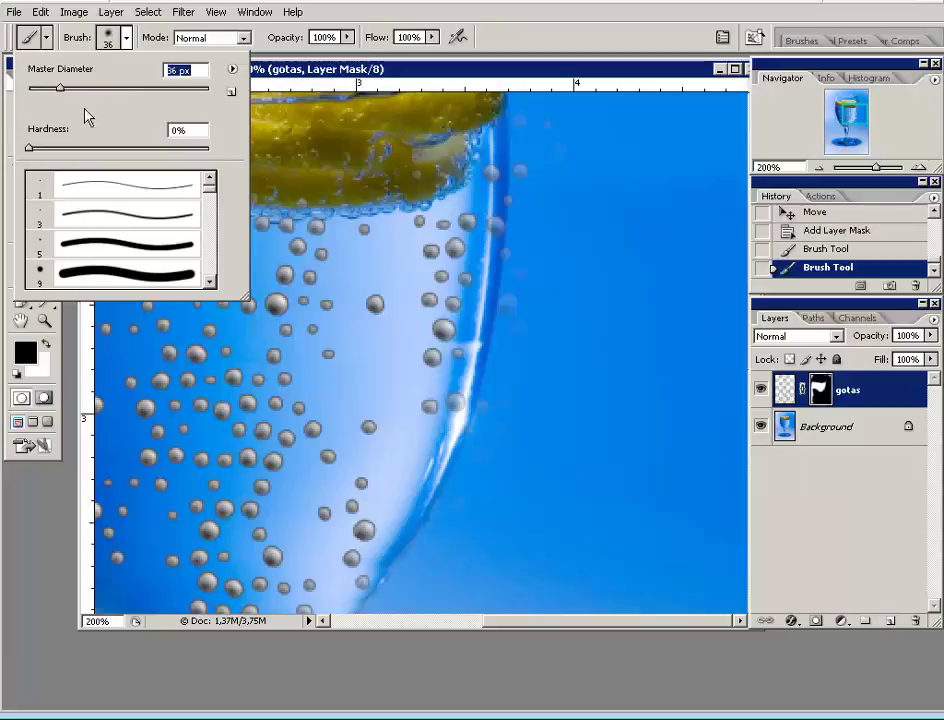
click(537, 139)
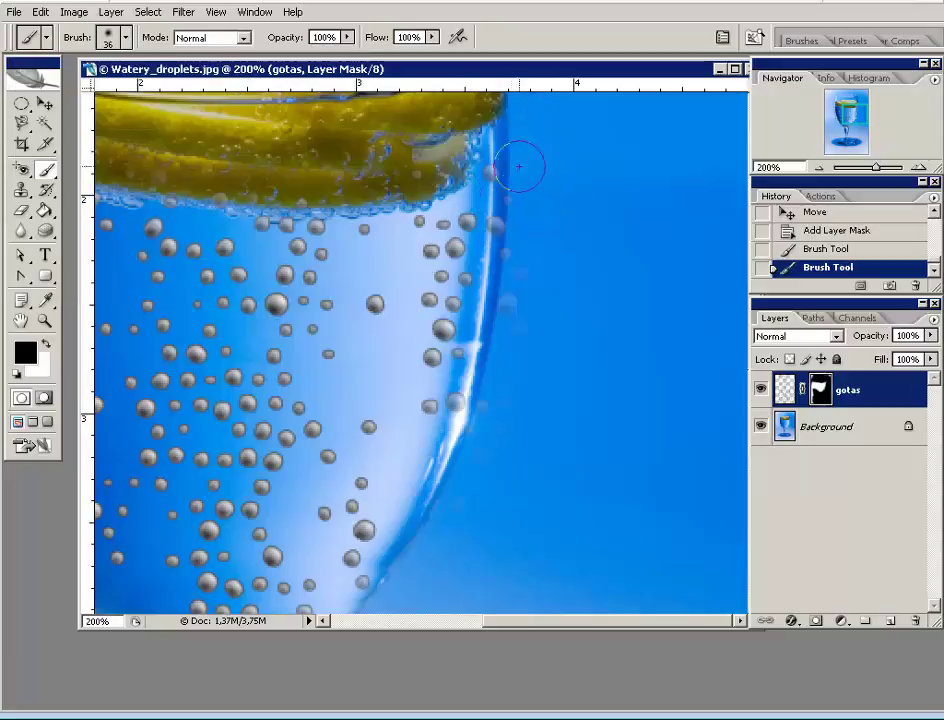
Step: Paint out faint bubbles along the glass edge and its bottom rim
drag(519, 166, 484, 235)
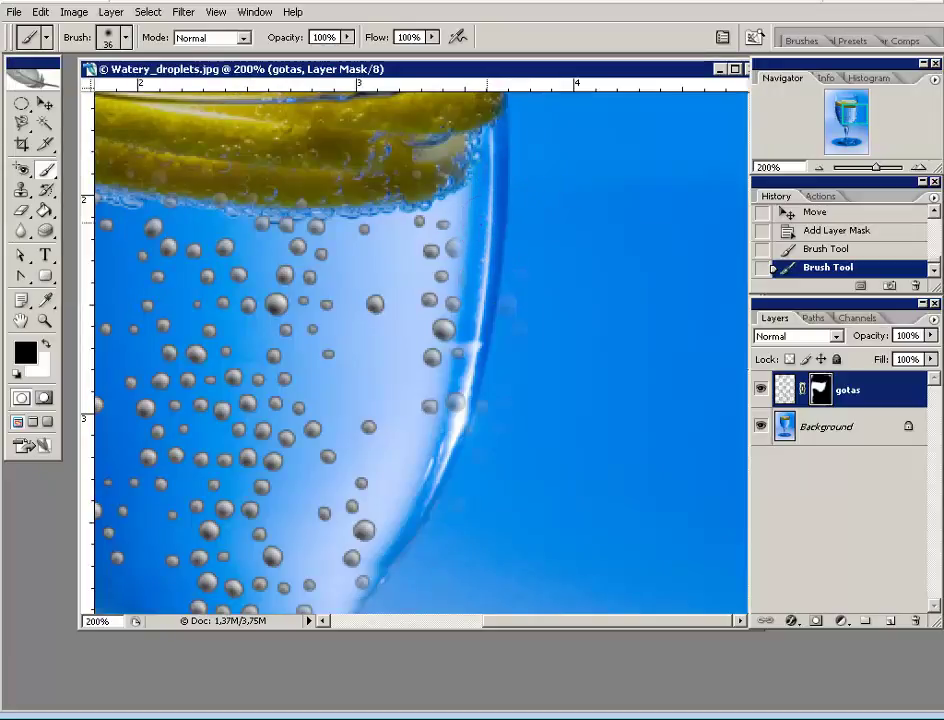
mouse_move(484, 235)
mouse_down()
mouse_move(488, 258)
mouse_move(495, 125)
mouse_move(453, 423)
mouse_move(432, 500)
mouse_up()
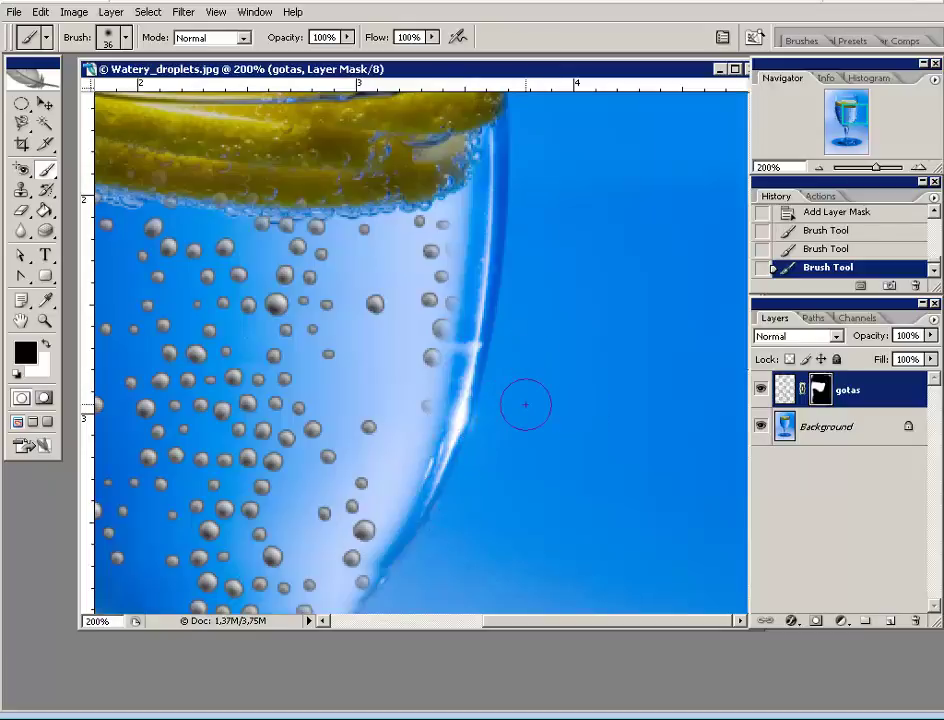
mouse_move(493, 423)
mouse_down()
mouse_move(558, 184)
mouse_move(555, 210)
mouse_up()
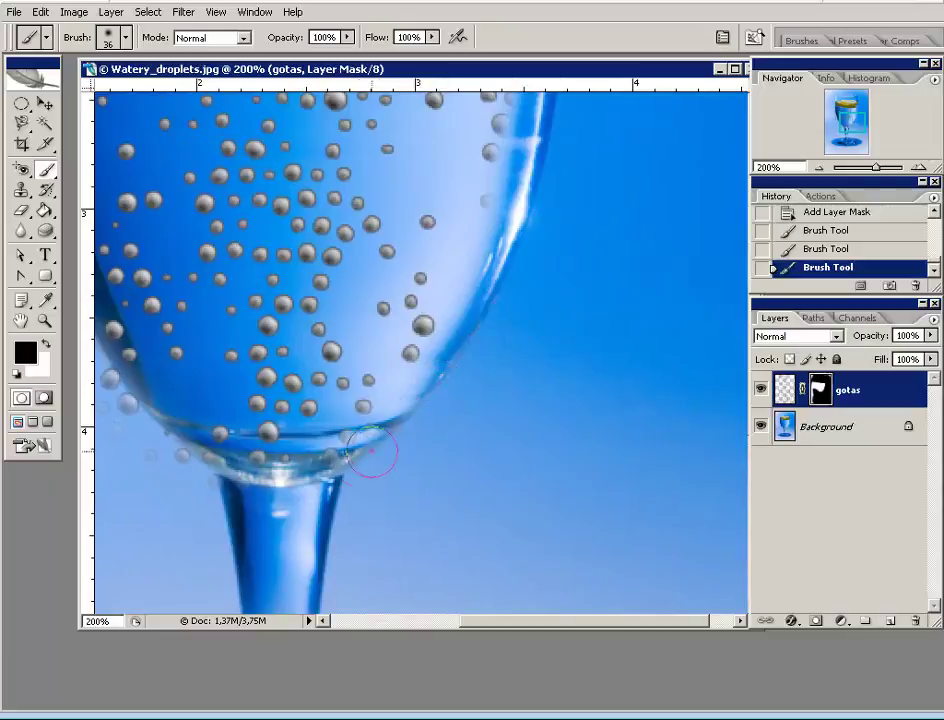
drag(372, 452, 166, 451)
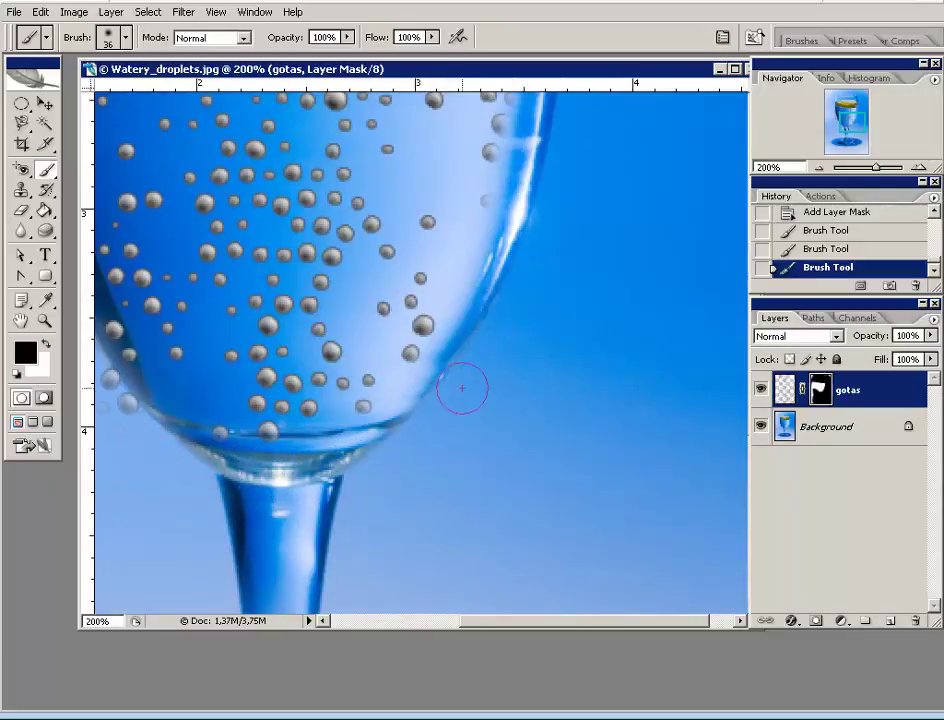
Step: Hide droplets left of the glass and along the lemon's lower edge
mouse_move(290, 331)
mouse_down()
mouse_move(418, 320)
mouse_move(498, 288)
mouse_up()
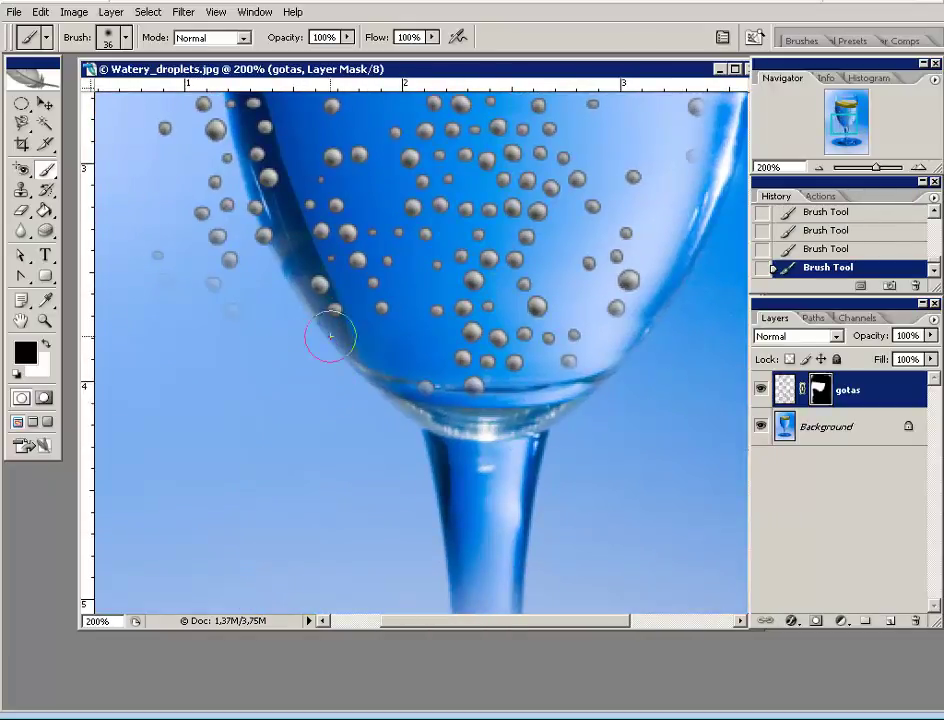
drag(217, 238, 253, 253)
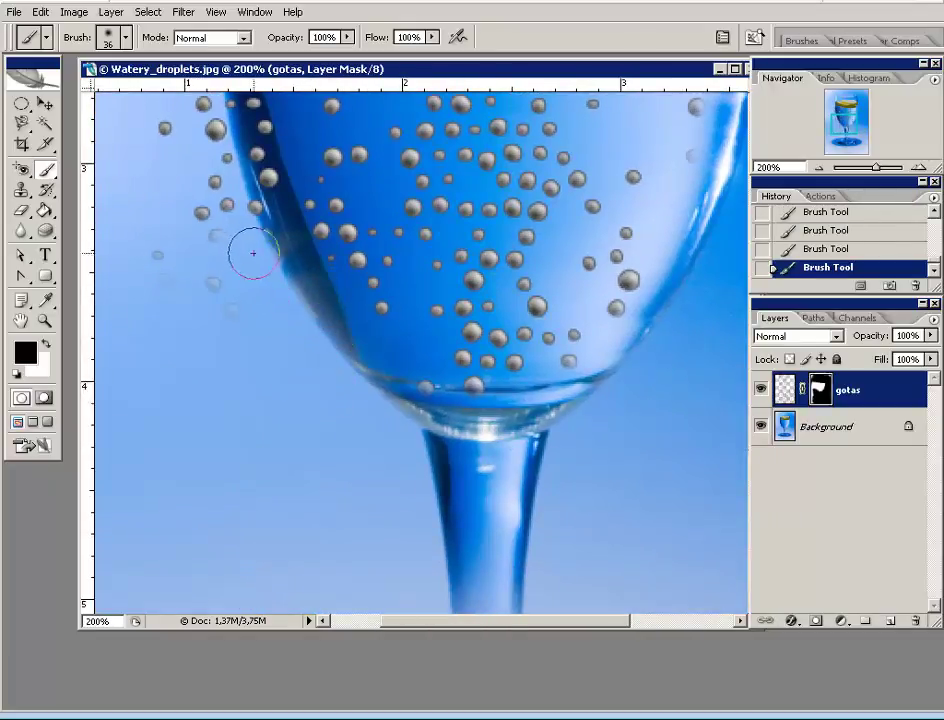
drag(205, 159, 295, 404)
mouse_move(343, 322)
mouse_down()
mouse_move(350, 343)
mouse_move(320, 255)
mouse_move(287, 301)
mouse_move(257, 282)
mouse_move(337, 158)
mouse_move(293, 150)
mouse_move(280, 110)
mouse_move(292, 132)
mouse_up()
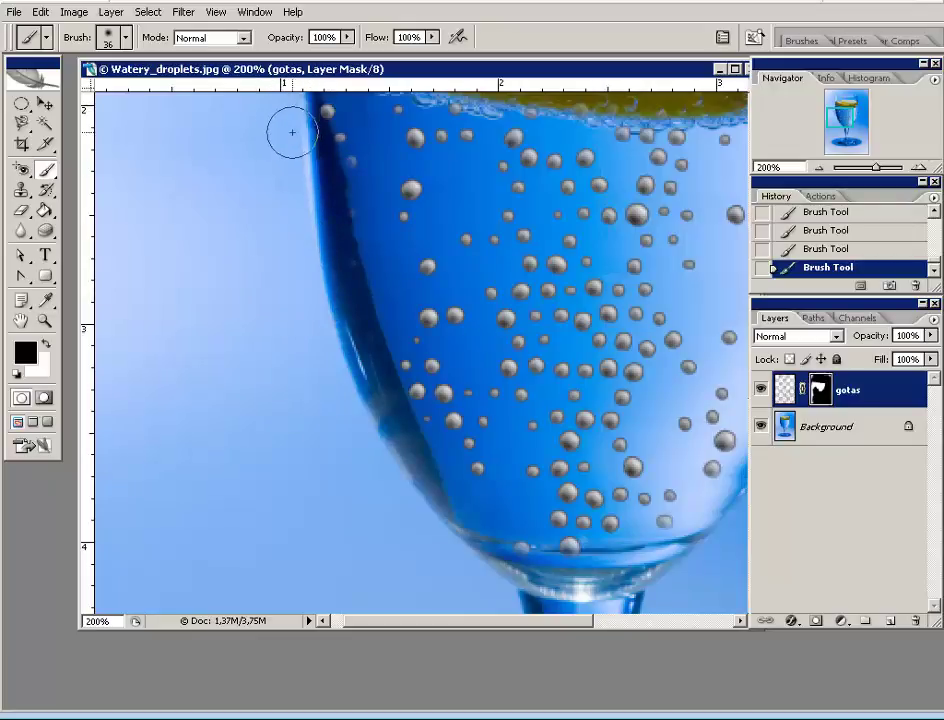
drag(222, 175, 238, 312)
click(272, 224)
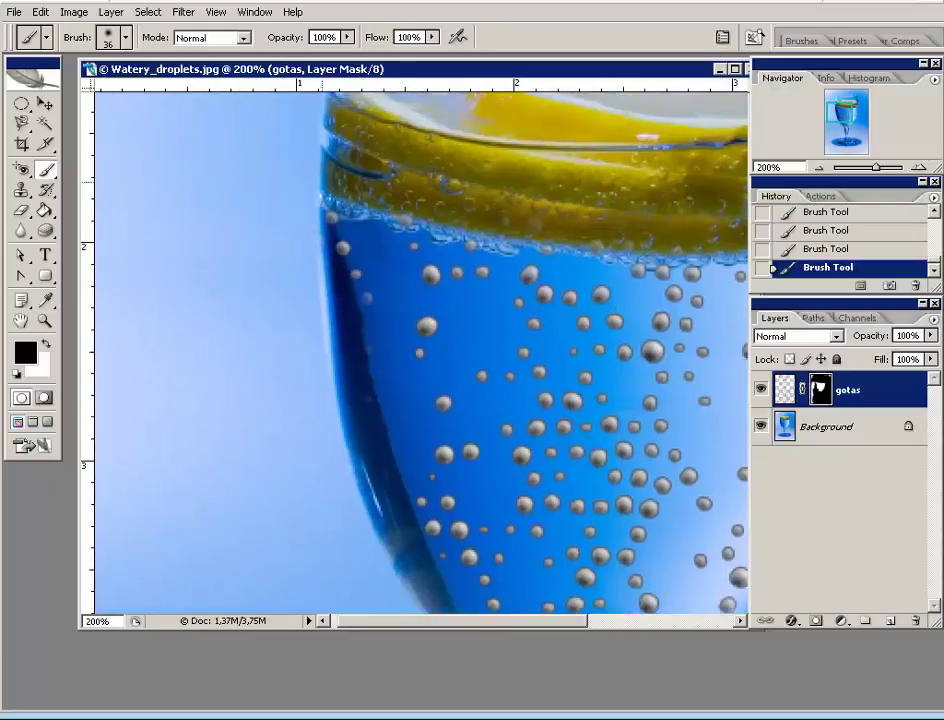
mouse_move(272, 224)
mouse_down()
mouse_move(335, 196)
mouse_move(305, 204)
mouse_move(394, 190)
mouse_move(511, 204)
mouse_move(519, 175)
mouse_up()
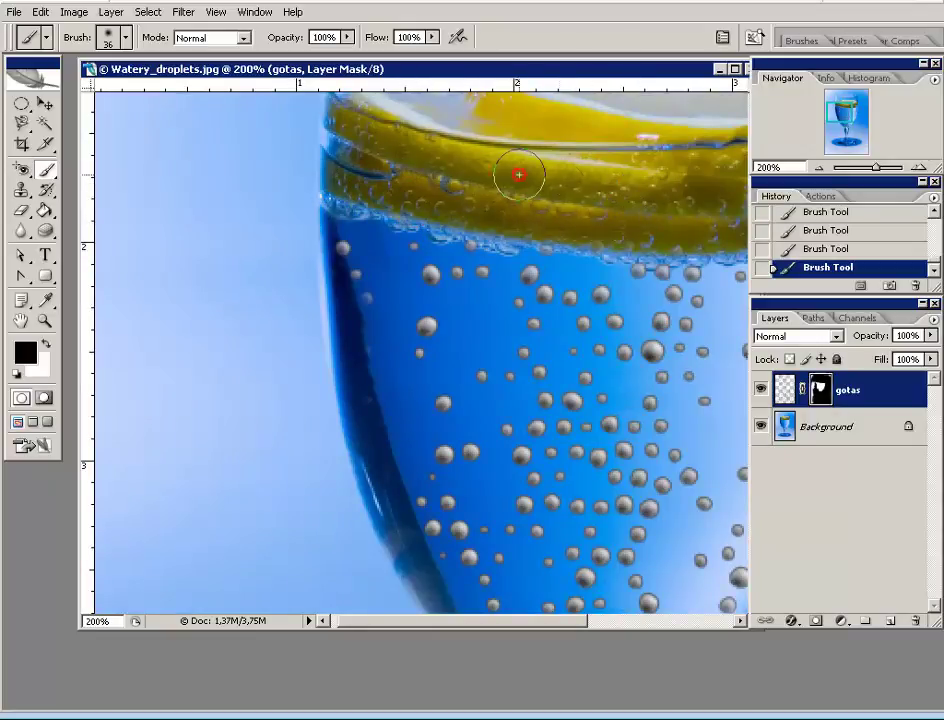
click(107, 37)
Step: Shrink the brush to 8 px and make white the foreground colour
click(58, 88)
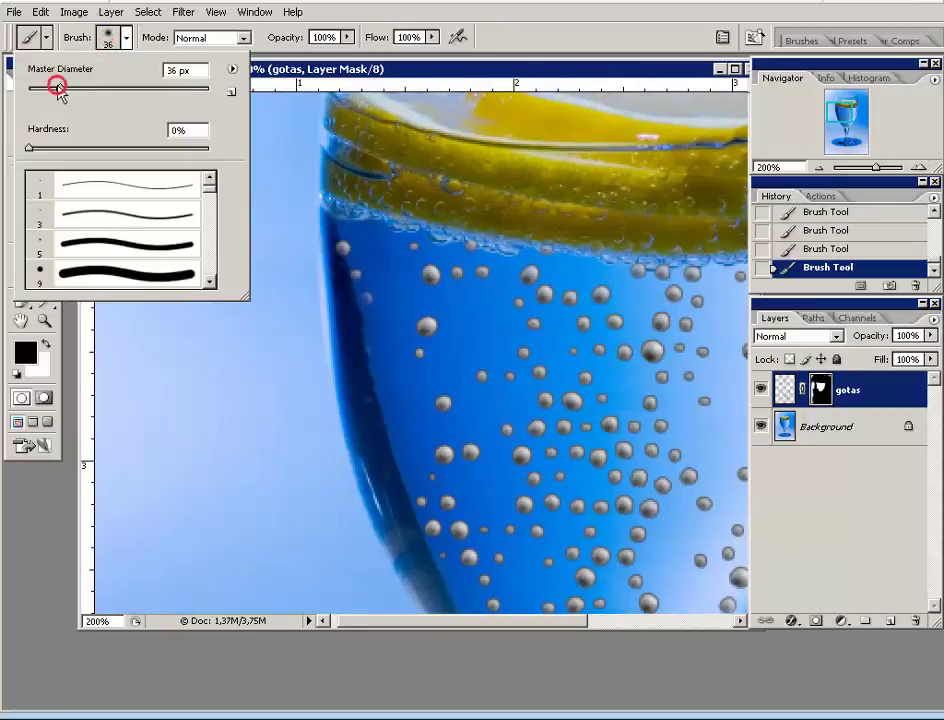
drag(58, 88, 34, 88)
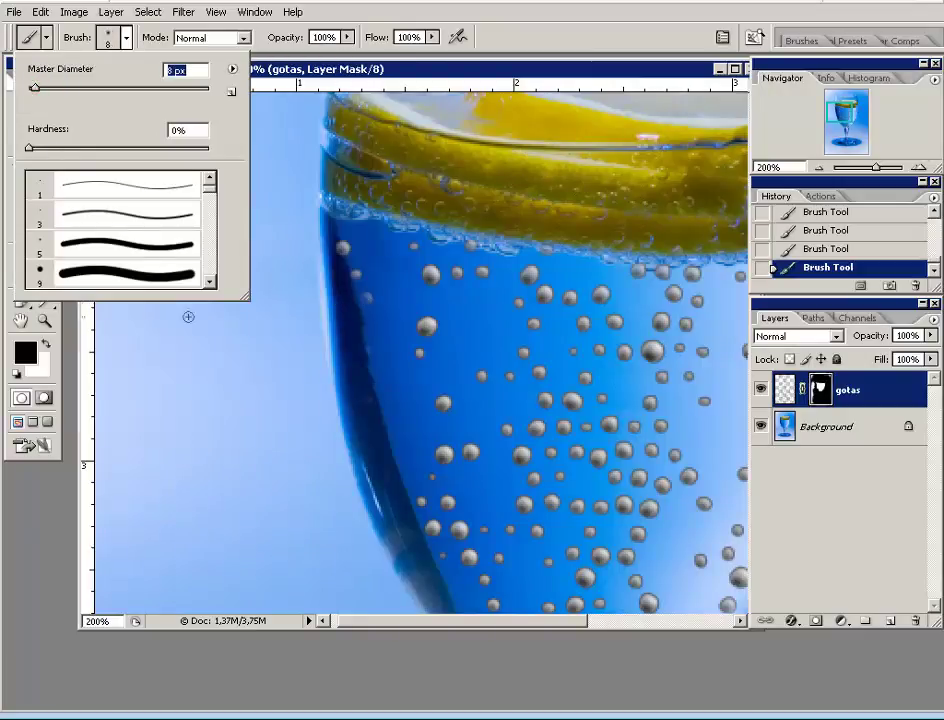
click(200, 352)
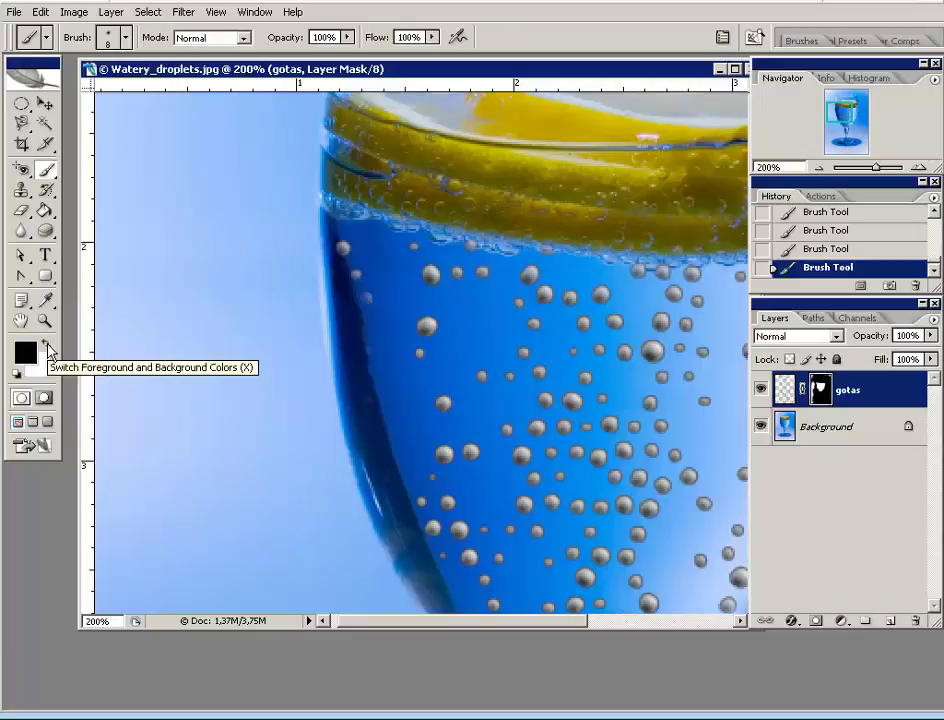
click(45, 345)
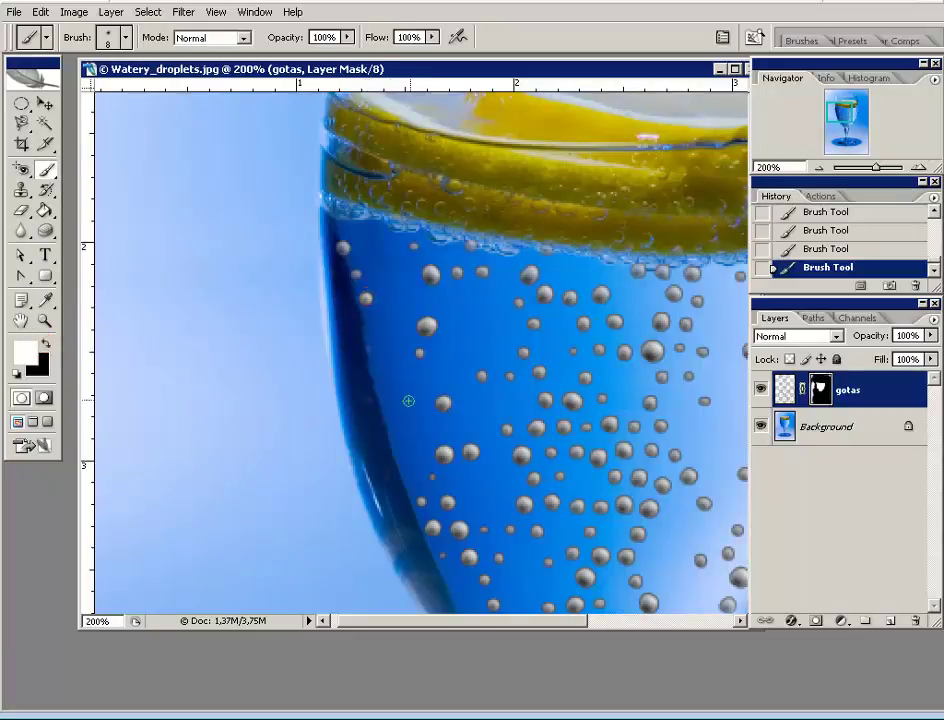
Step: Paint back the masked droplets inside the glass along its right wall
scroll(306, 337, right, 4)
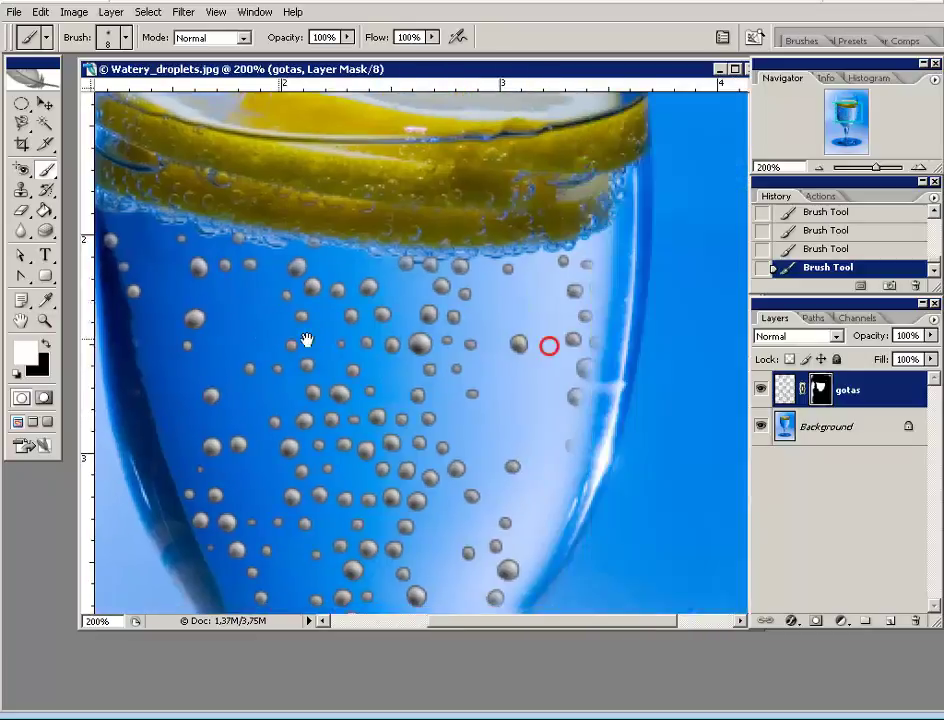
scroll(276, 331, right, 2)
click(450, 325)
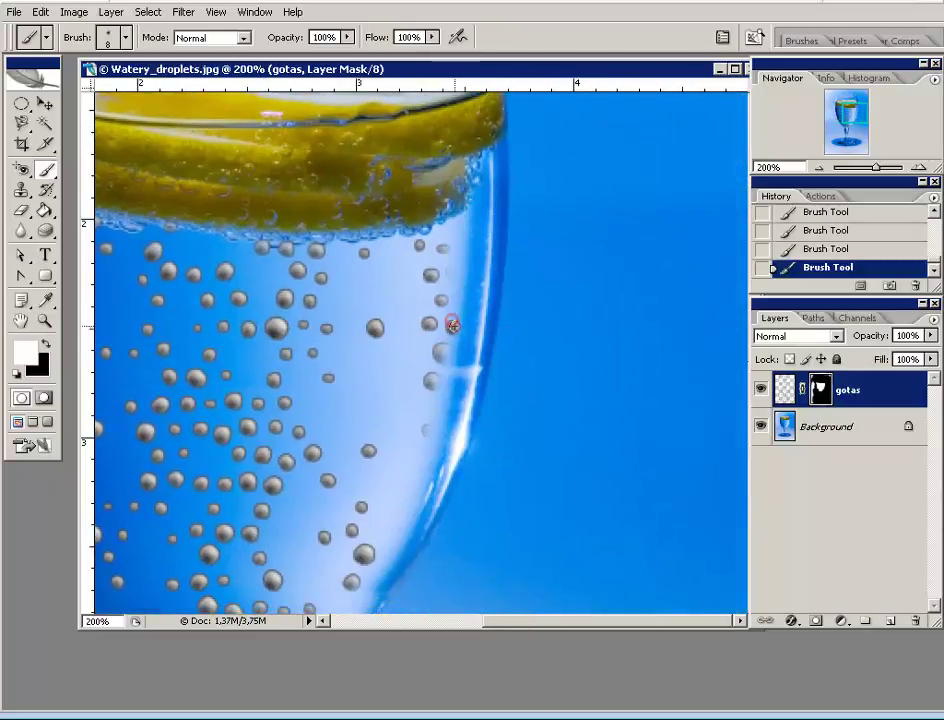
click(451, 268)
click(451, 268)
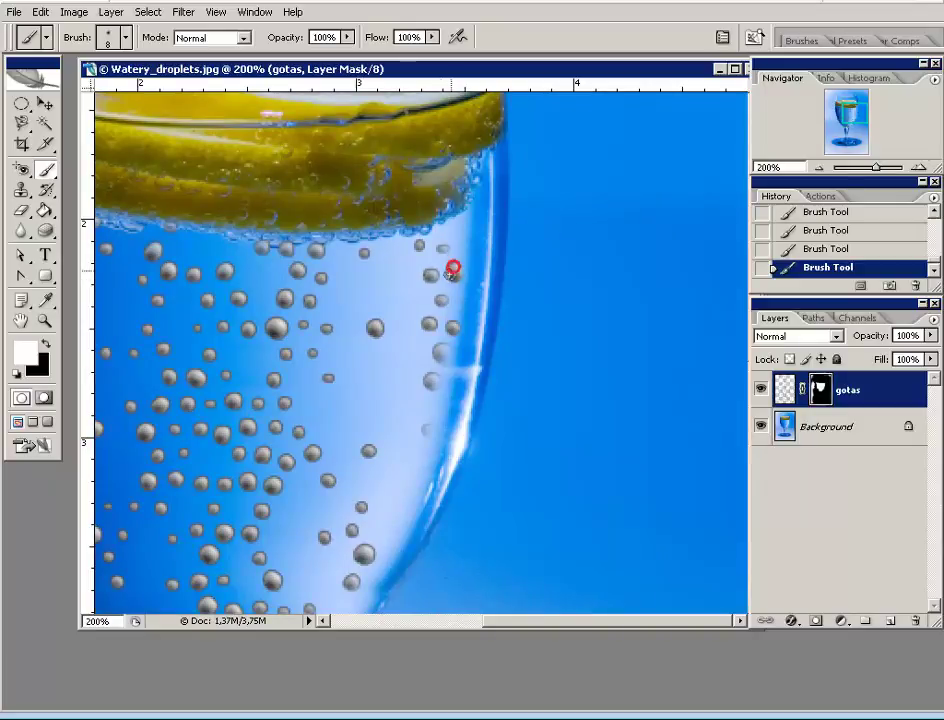
click(440, 357)
click(432, 381)
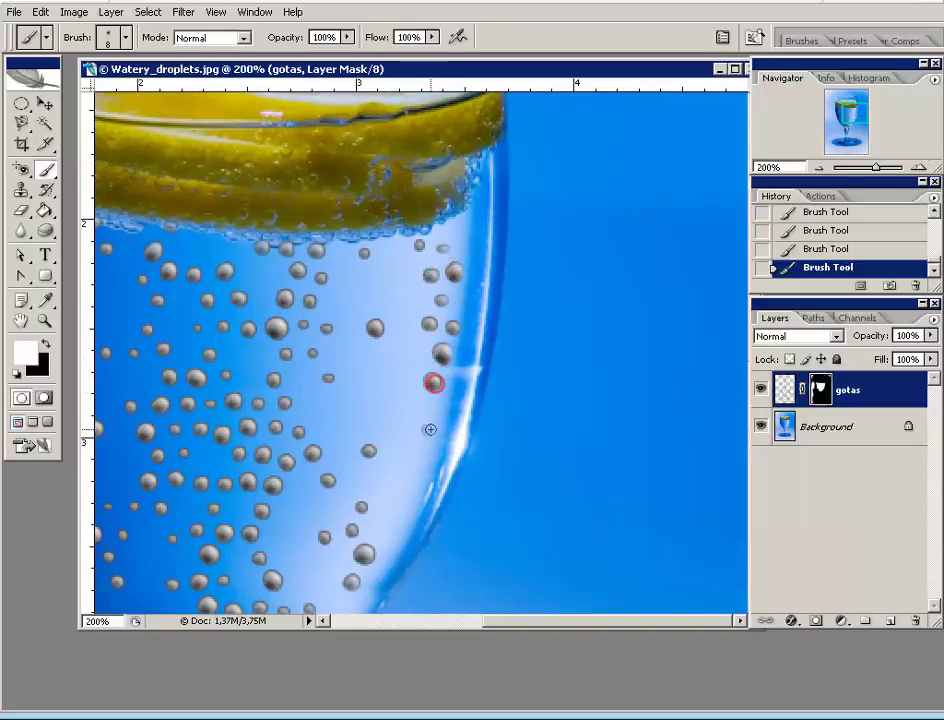
click(428, 429)
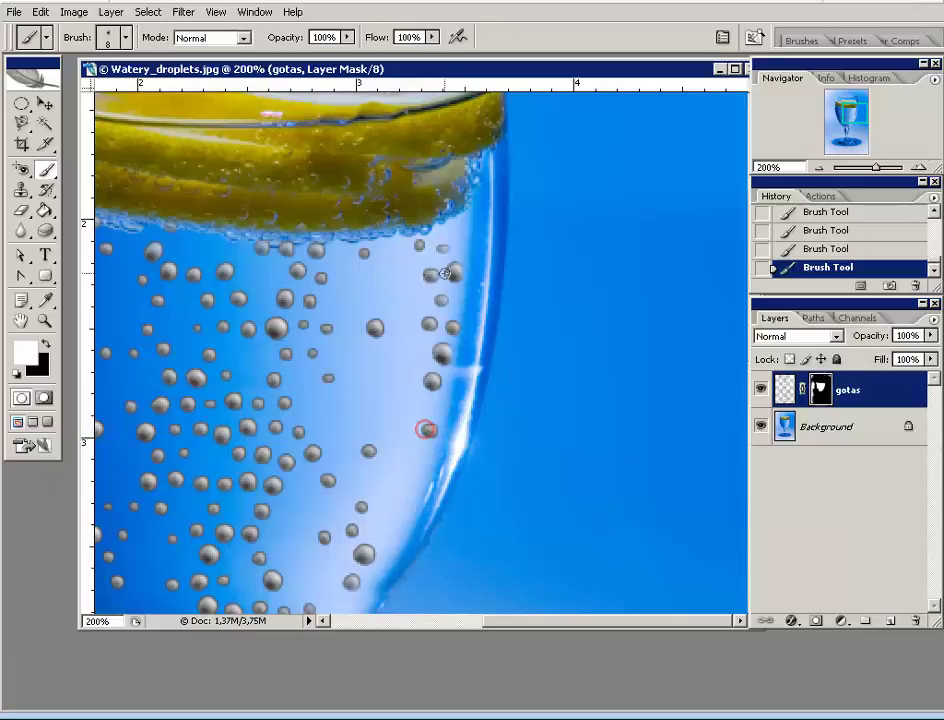
click(442, 251)
Step: Pan to the glass's left side and set black back as the foreground
drag(104, 293, 424, 309)
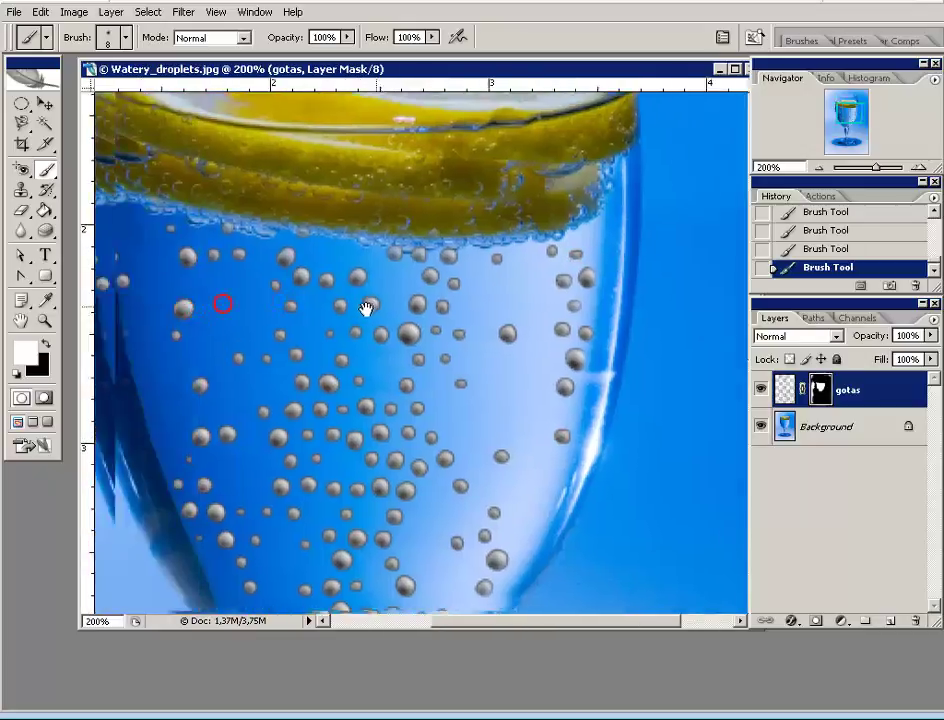
drag(366, 312, 400, 279)
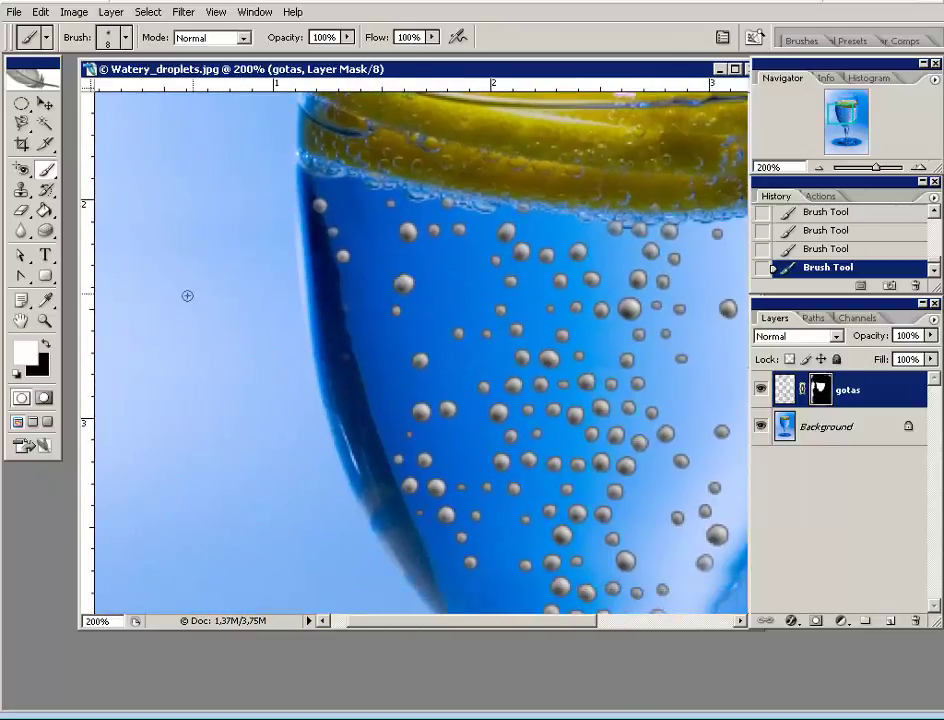
click(45, 343)
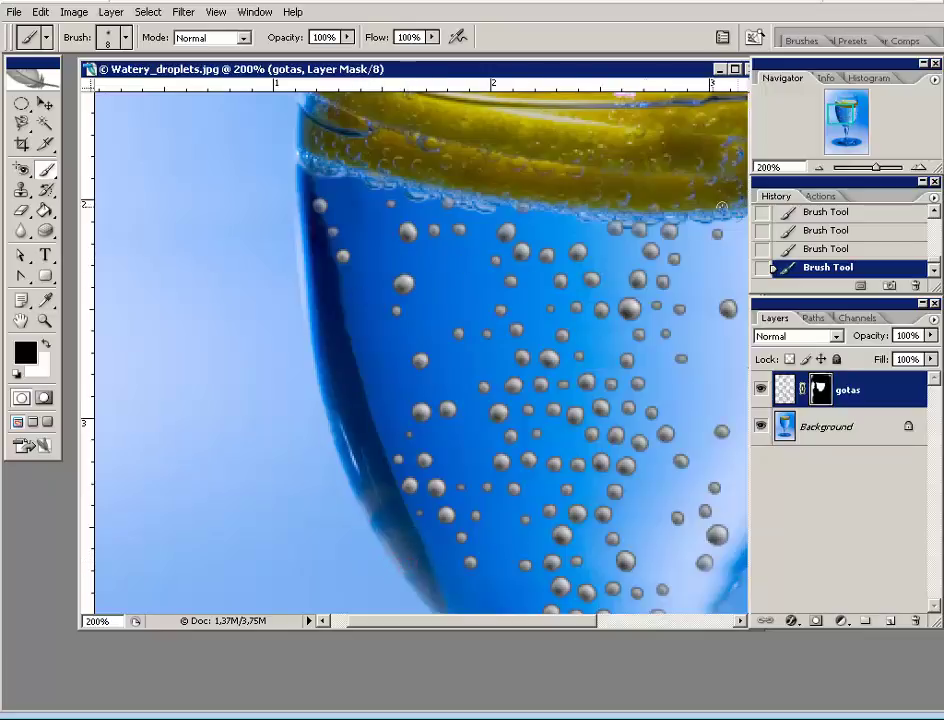
Step: Switch to the Move tool and view the glass at 100% to check the masked droplets
click(44, 103)
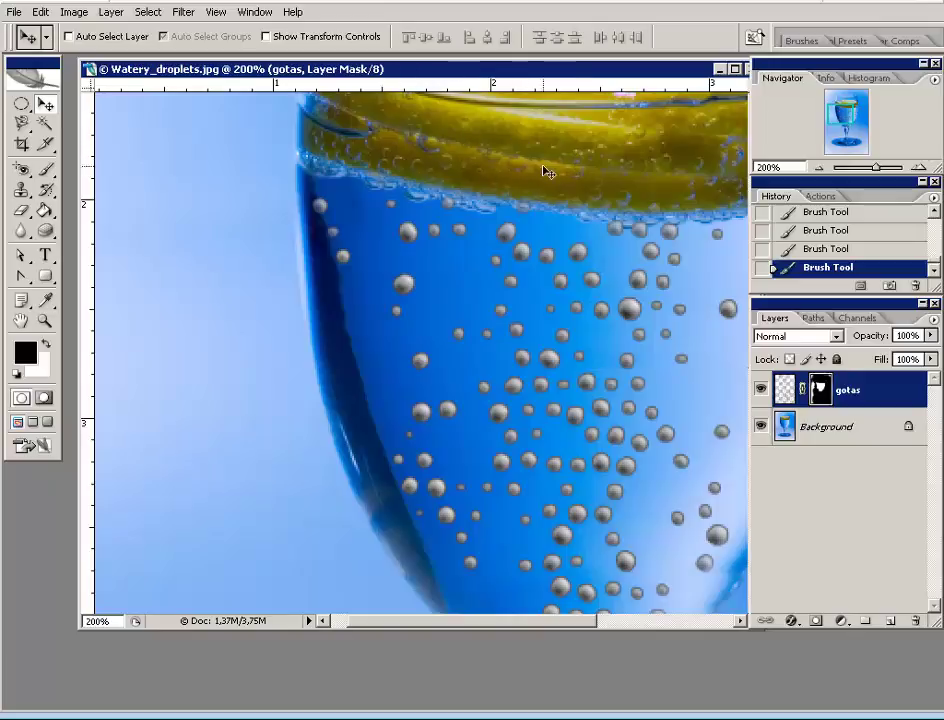
click(818, 168)
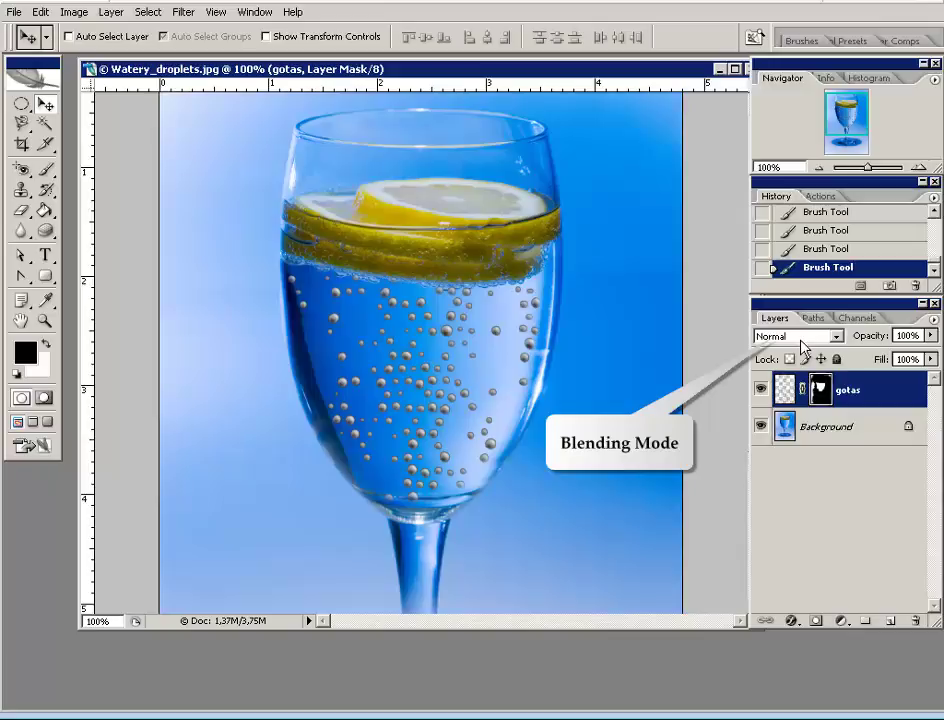
Step: Set the gotas layer to Overlay blend mode at 75% opacity
click(835, 336)
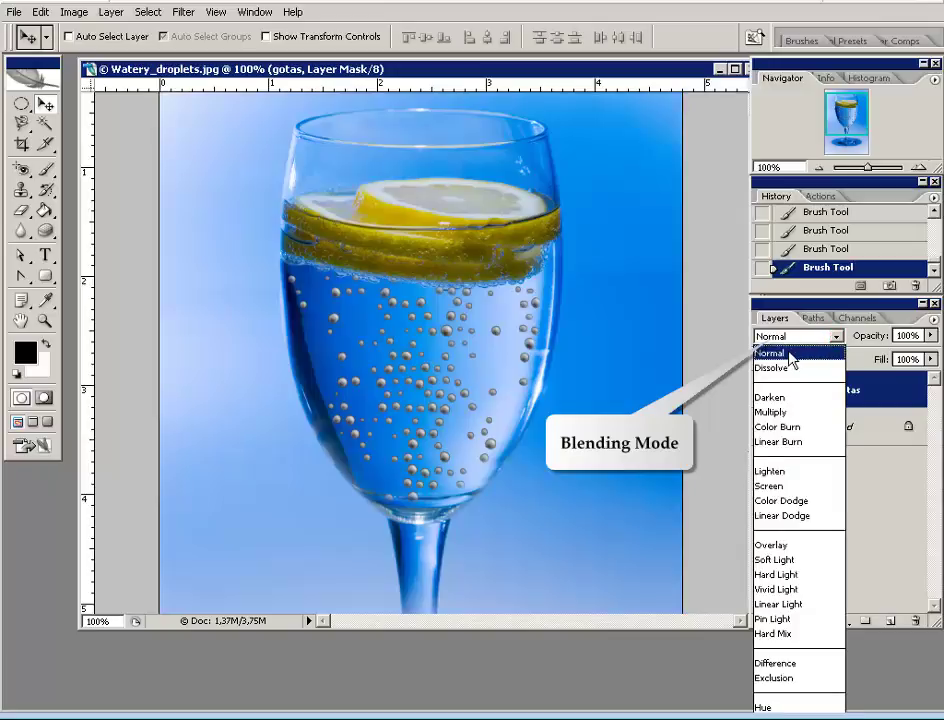
click(795, 546)
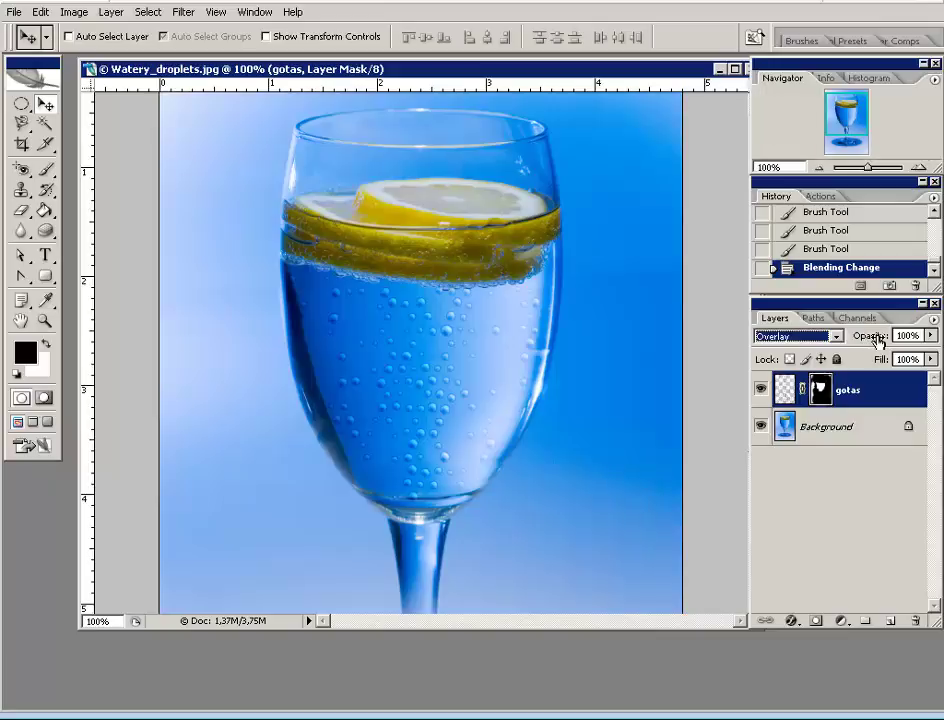
drag(878, 340, 866, 341)
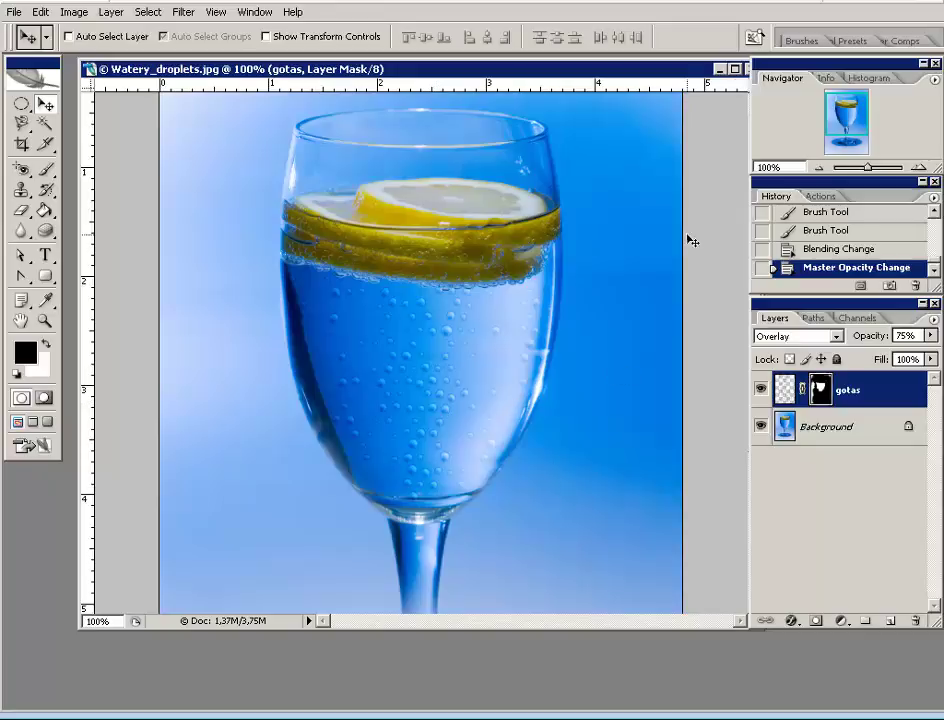
Step: Zoom out to 66.67% and toggle the gotas layer off and on twice to compare
click(811, 170)
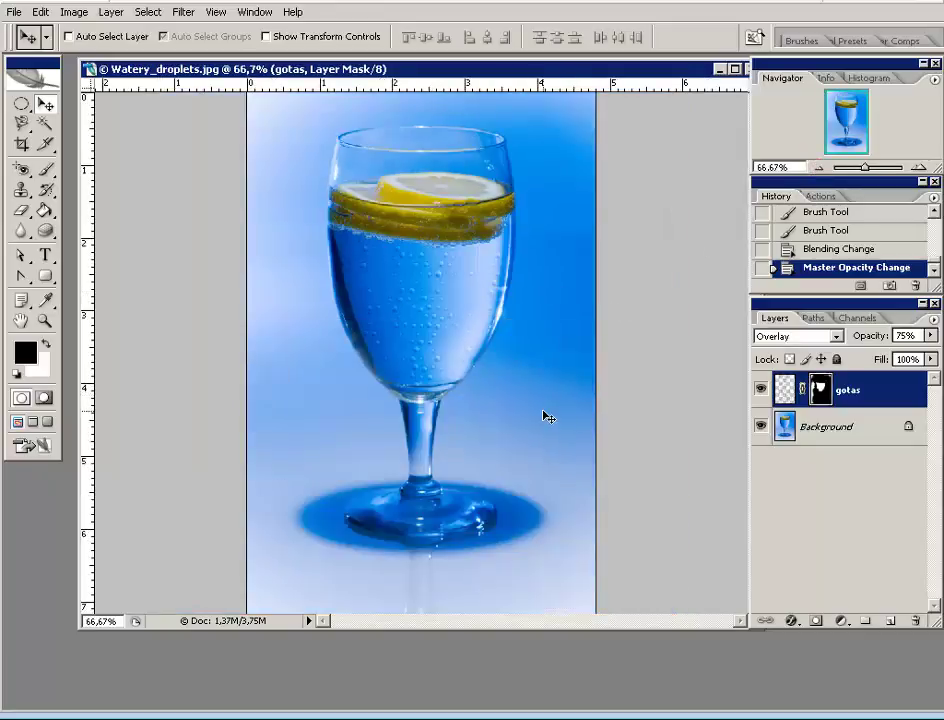
click(760, 390)
click(760, 390)
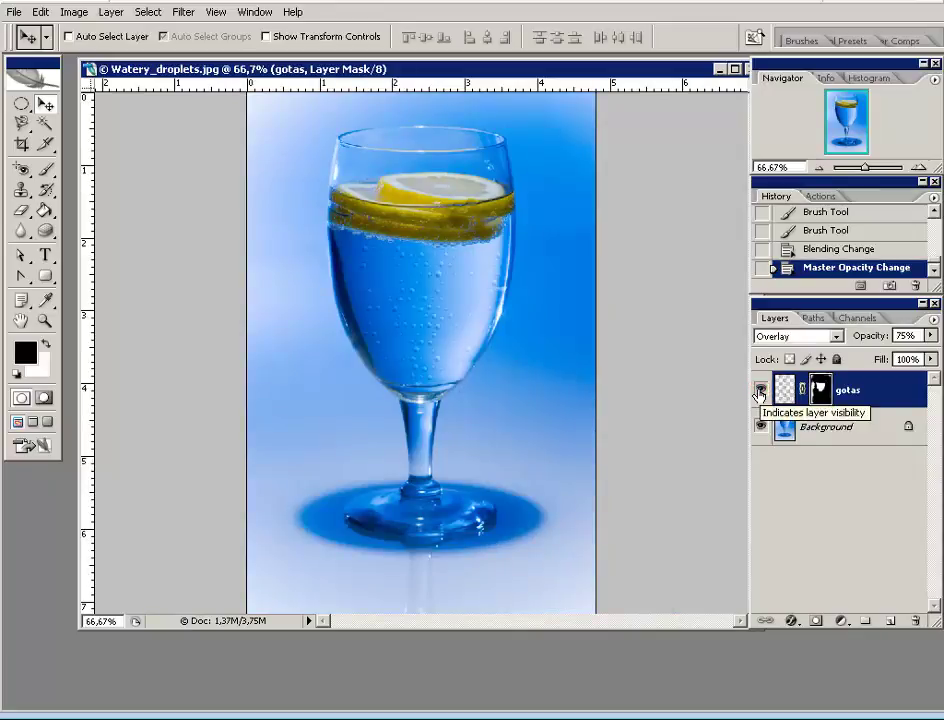
click(760, 390)
click(760, 390)
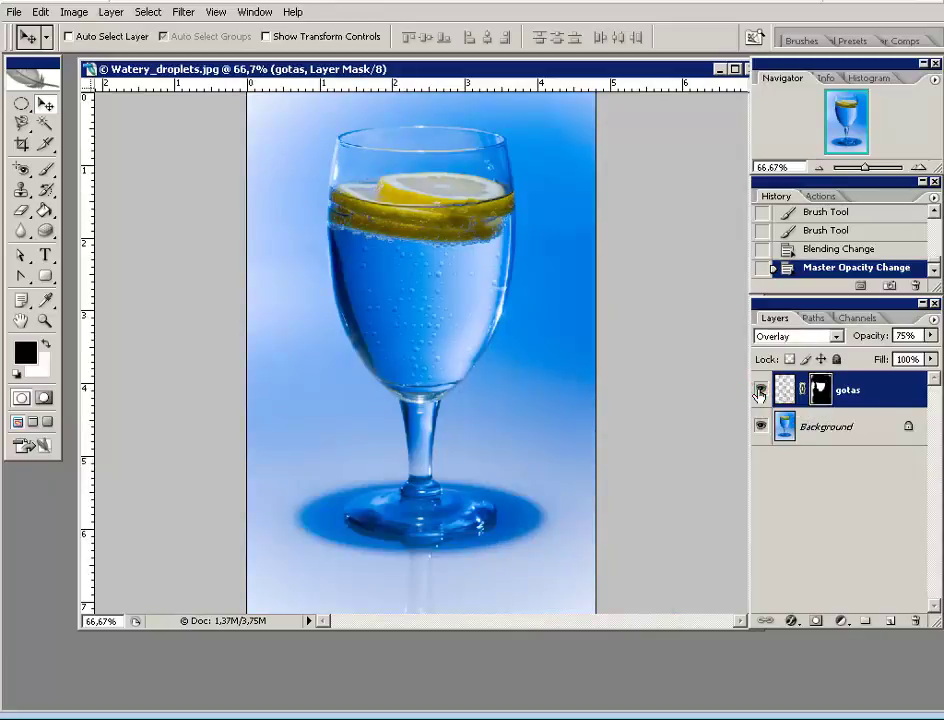